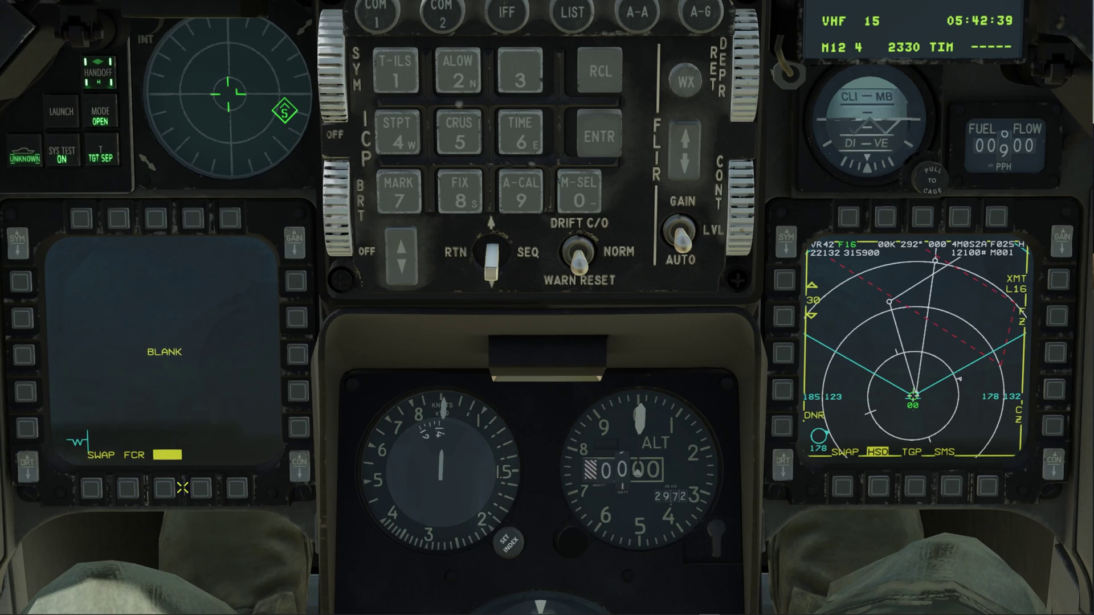
- Check the left MFD's menu slots, switch to A-G master mode and show the weapon page
click(164, 489)
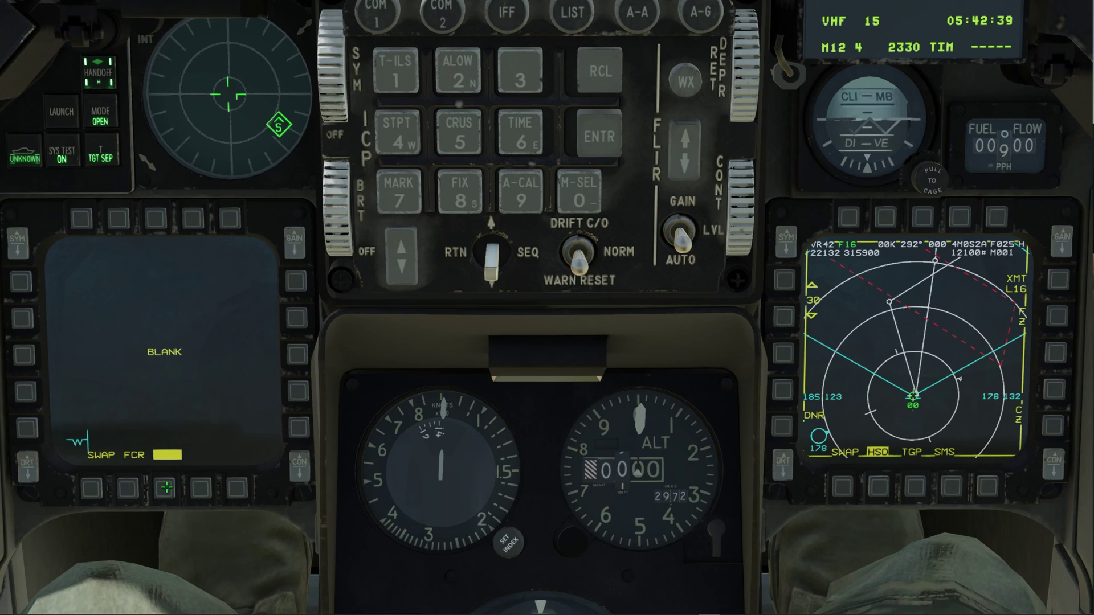
click(201, 488)
click(200, 489)
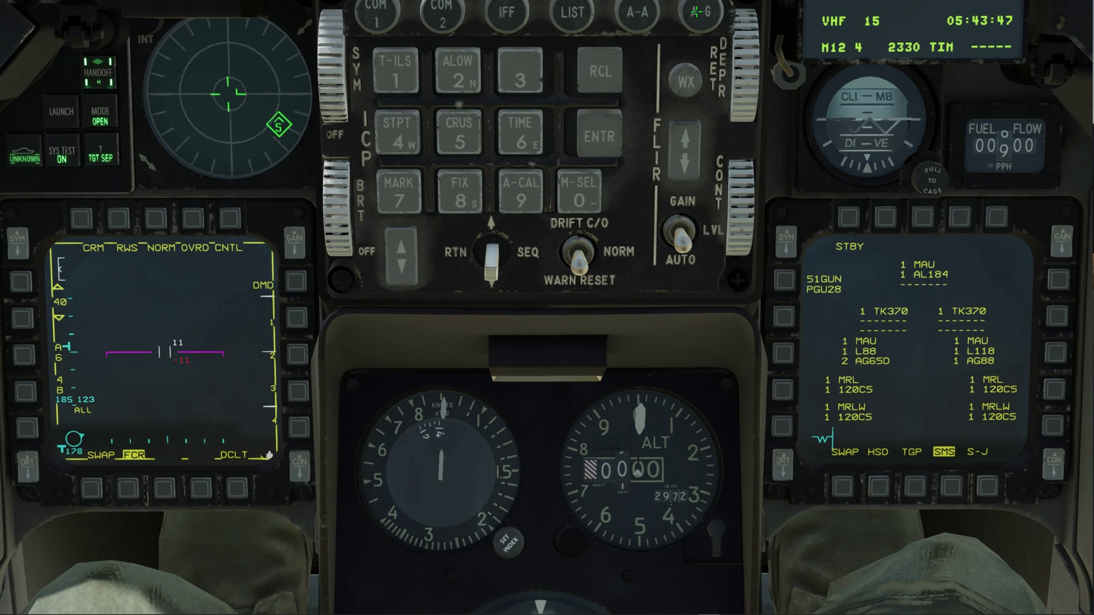
click(701, 12)
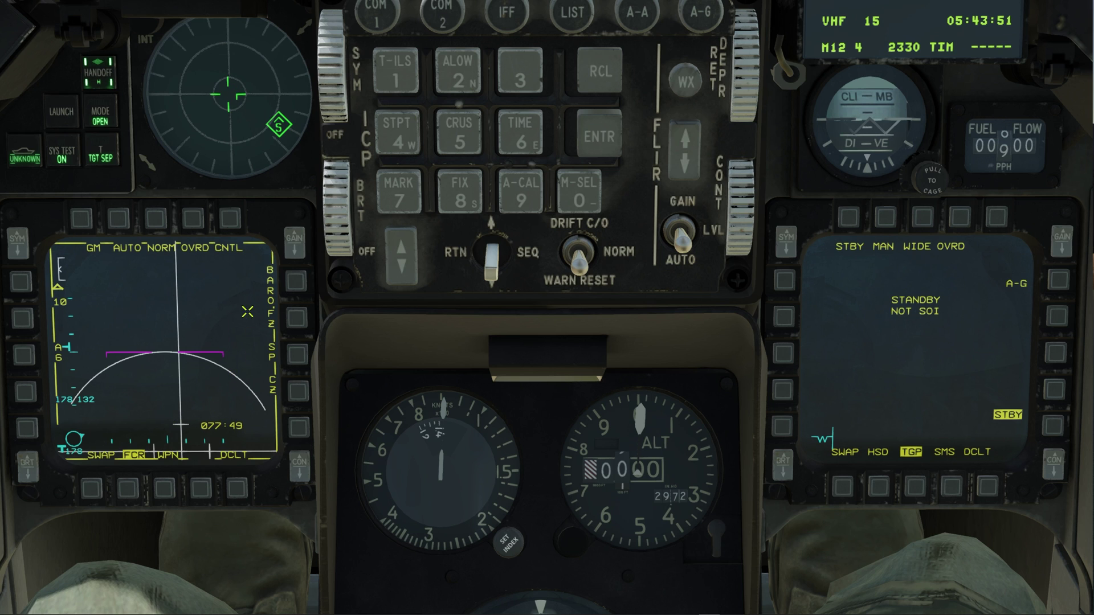
click(162, 488)
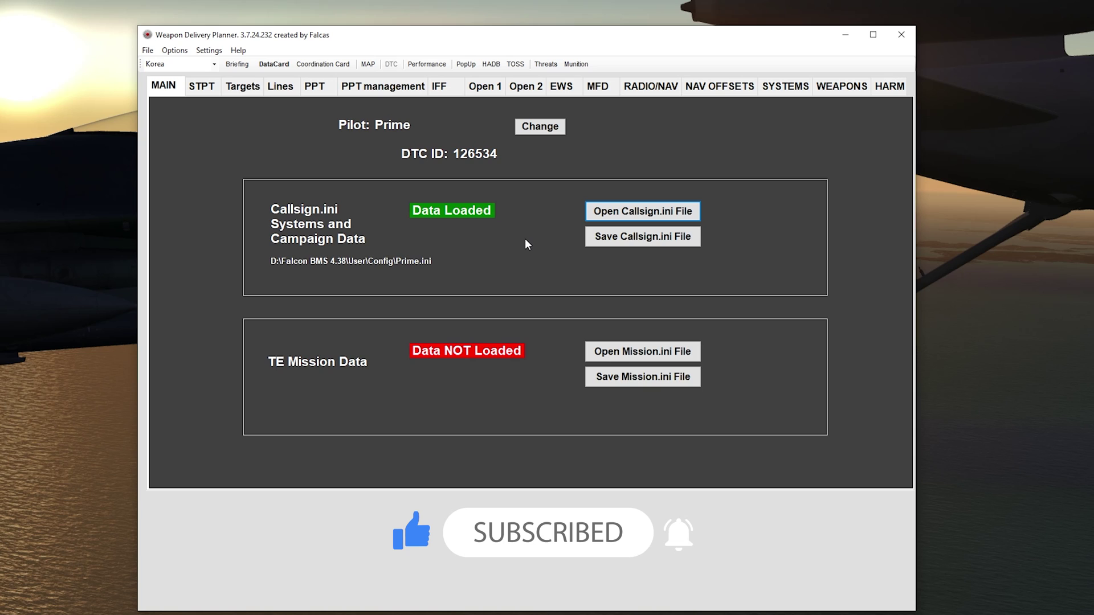
- Open the DTC's MFD presets tab, briefly visiting the MAP and EWS tabs before returning
click(597, 86)
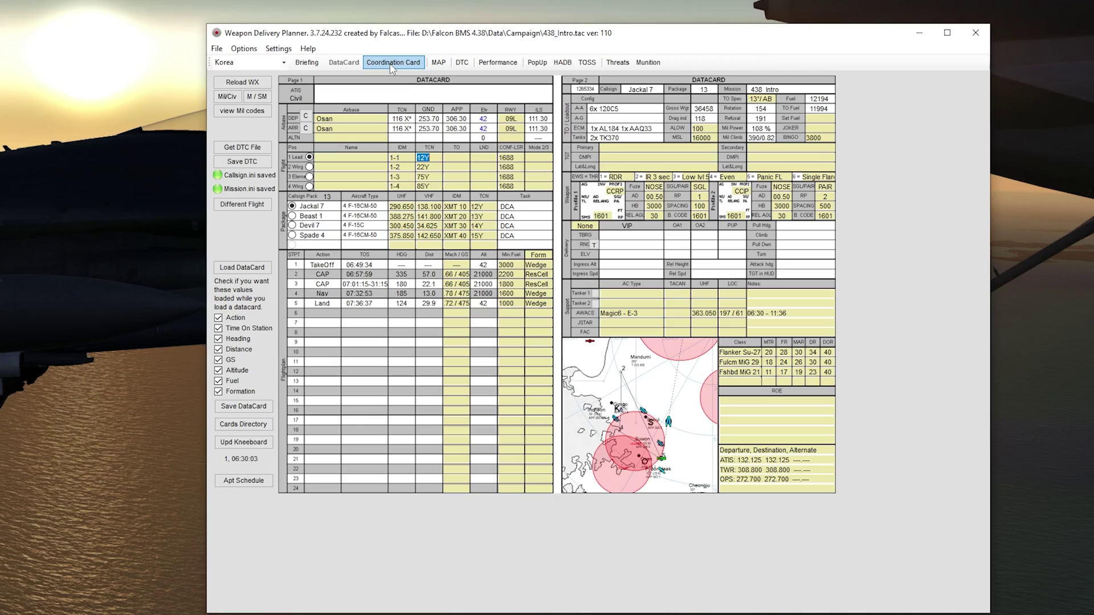
click(439, 63)
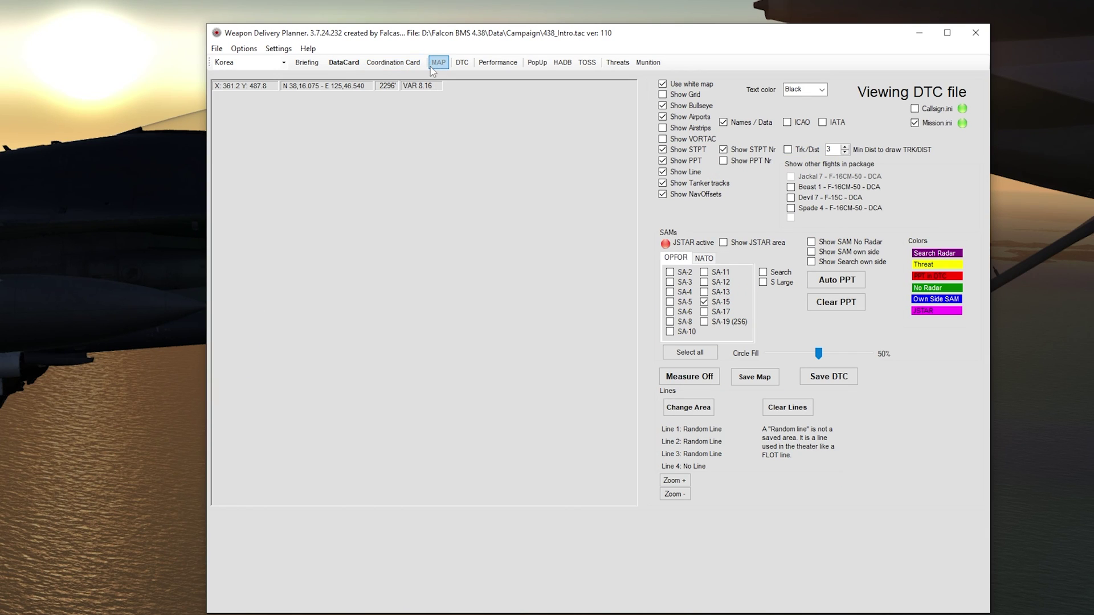
click(394, 62)
click(343, 63)
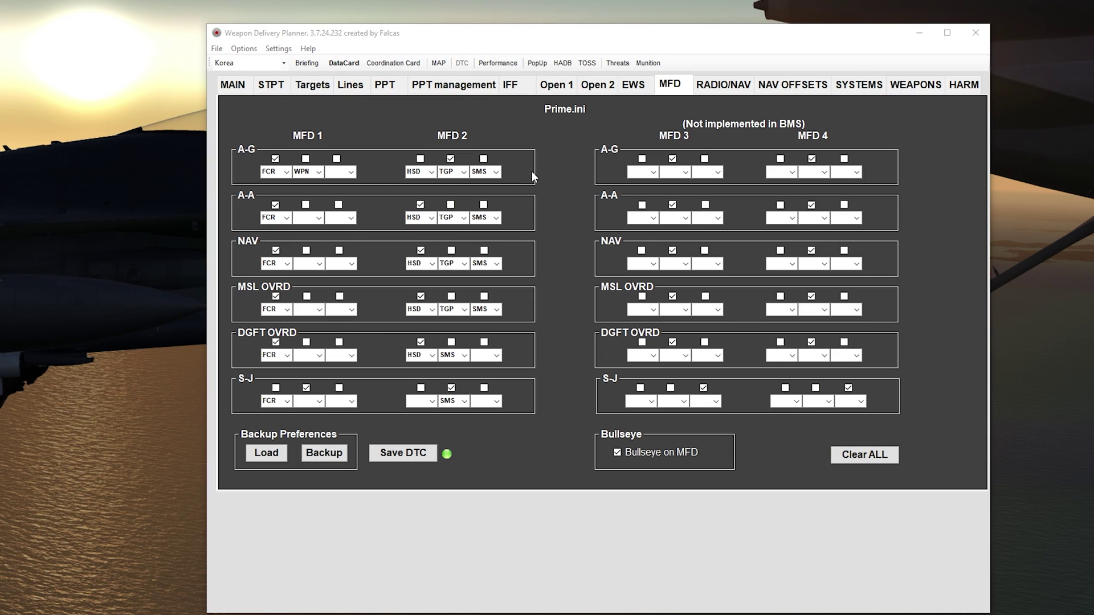
click(639, 87)
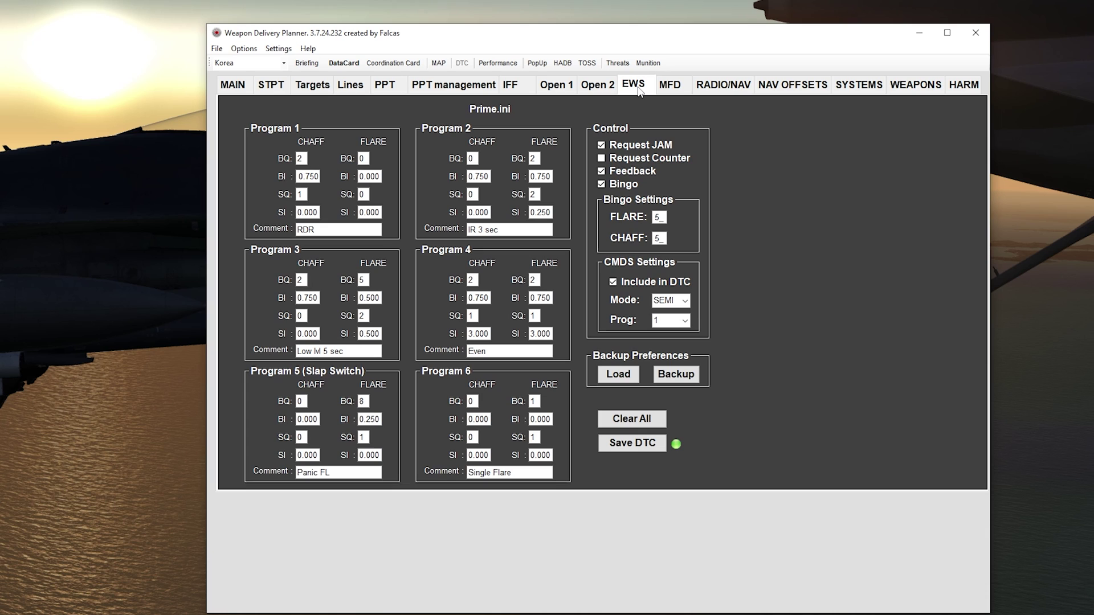
click(671, 86)
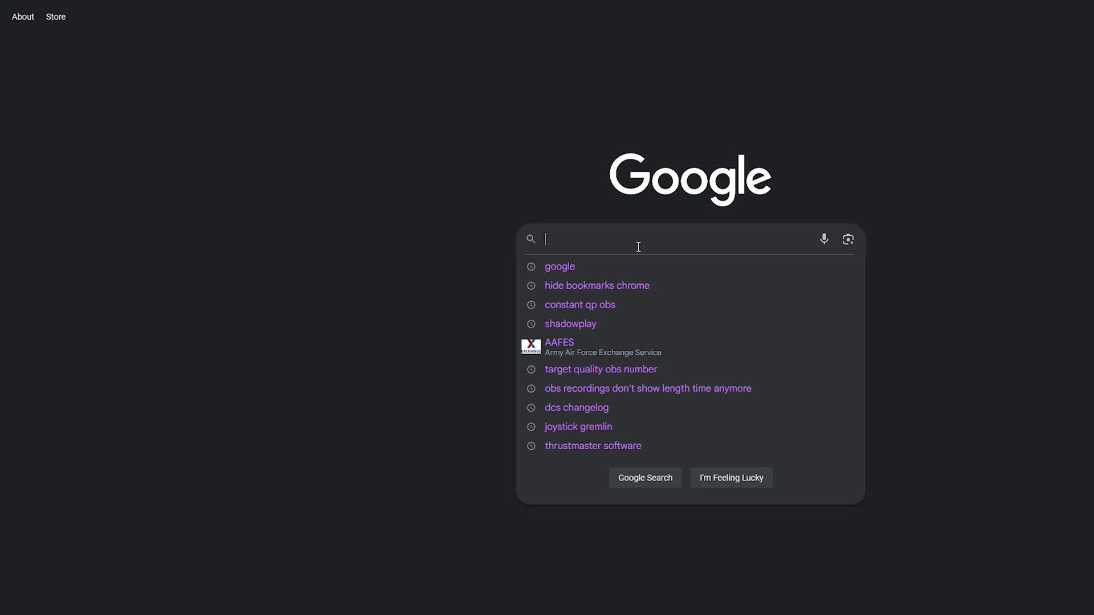
- Search Google for 'weapon delivery planner' and open the site's WDP 3.7.24 build 232 news entry
text(weapo)
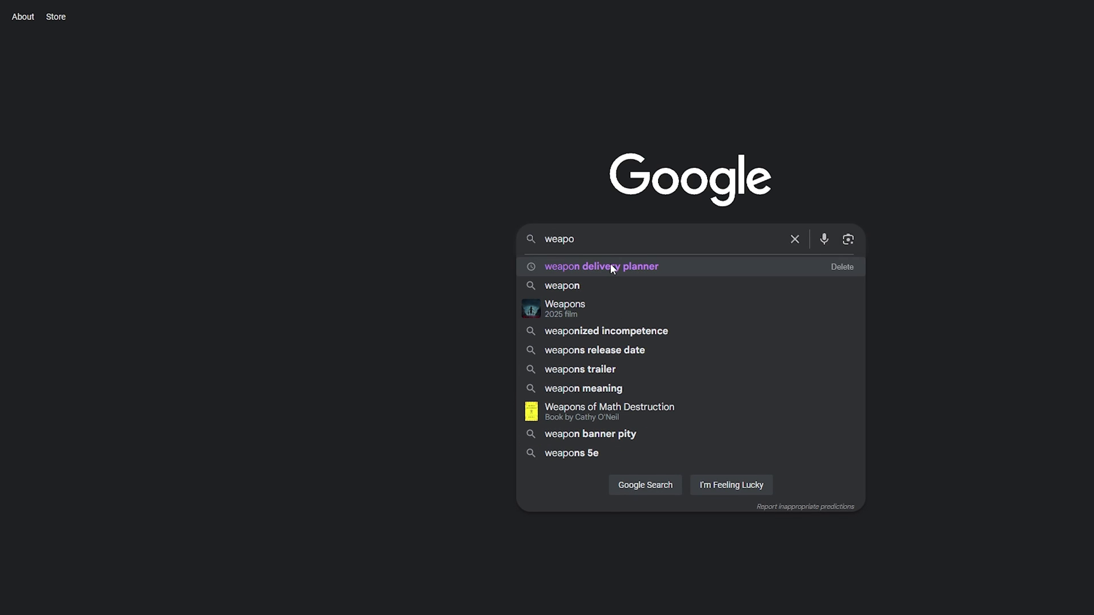
click(611, 265)
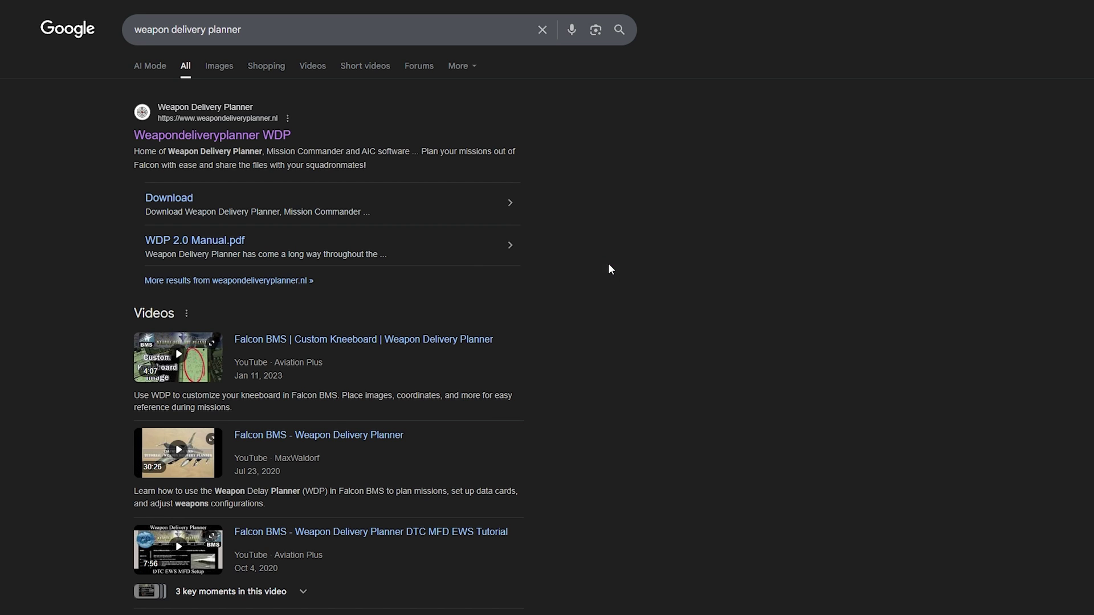
click(347, 199)
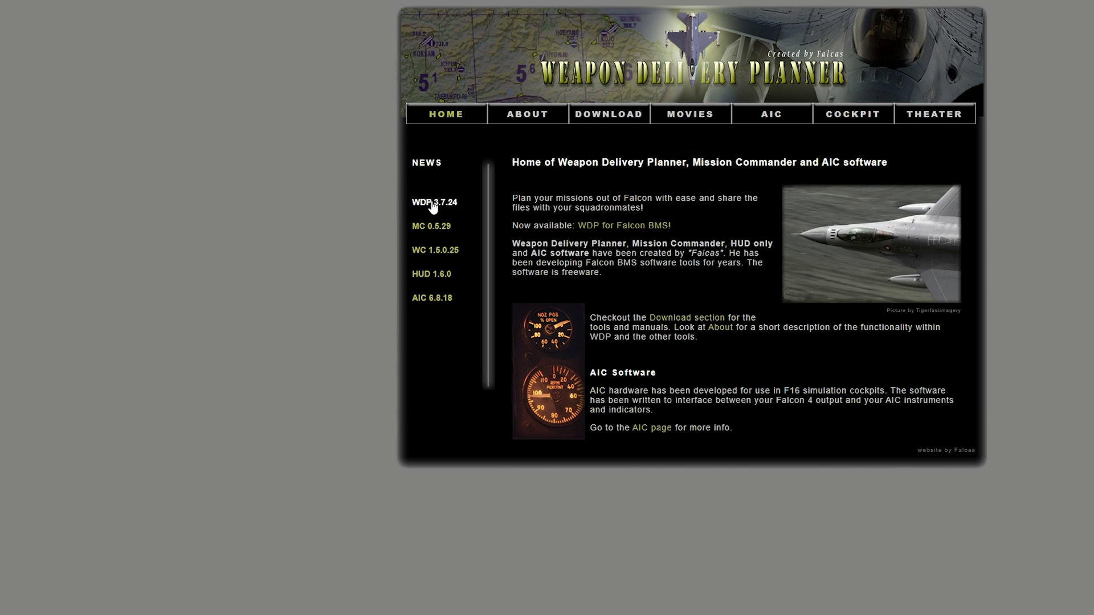
click(434, 205)
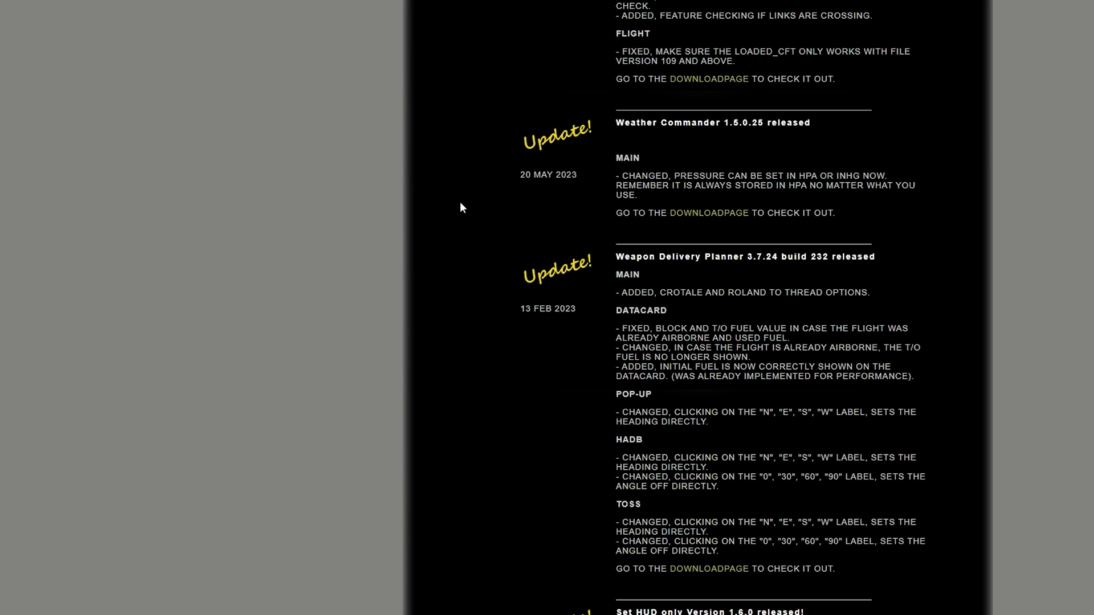
drag(618, 257, 876, 257)
click(685, 279)
- Launch WeaponDeliveryPlanner.exe from Falcon BMS 4.38 > Tools > Weapon Delivery Planner 3.7.24 build 232
key(alt+Tab)
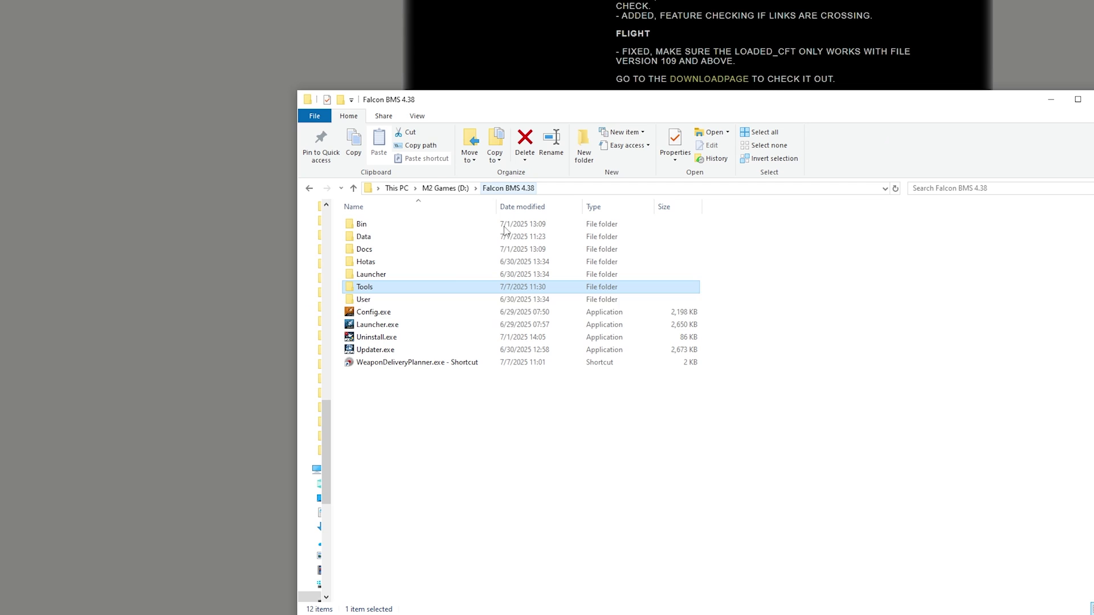
double_click(367, 290)
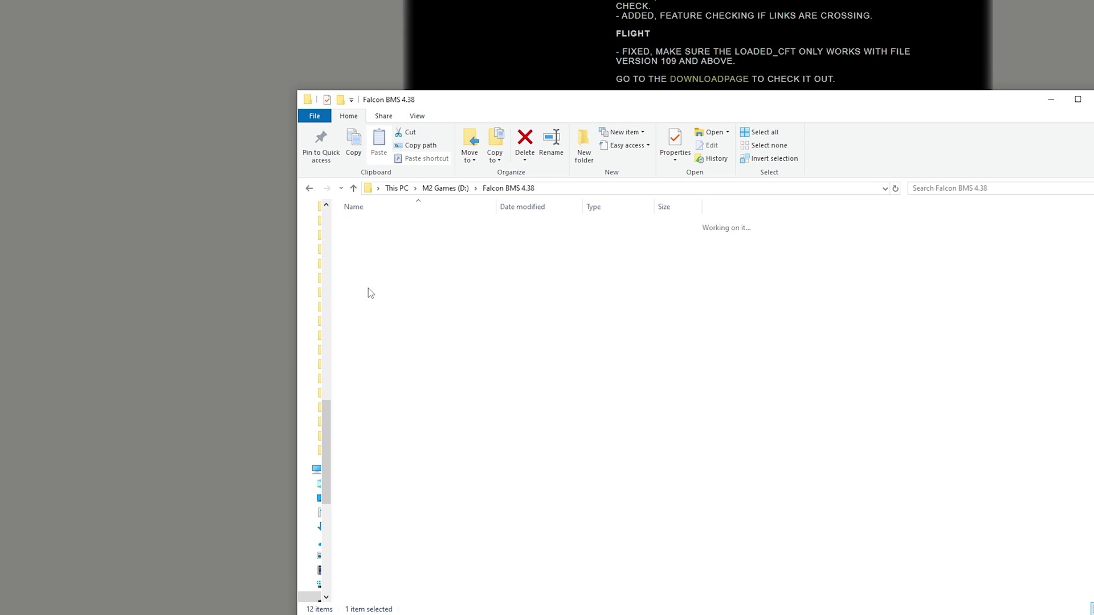
click(436, 339)
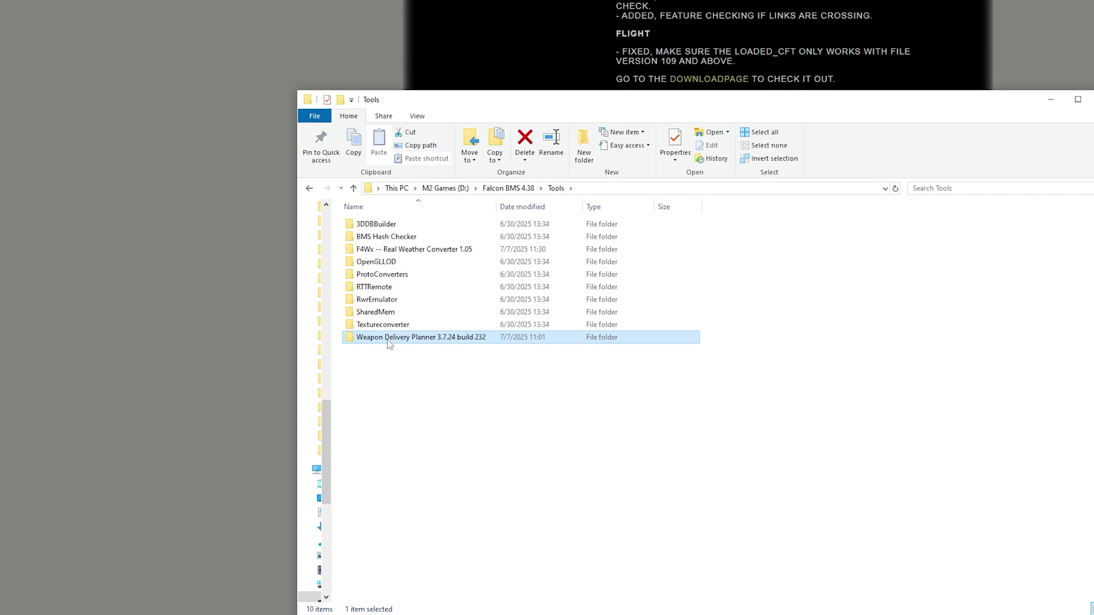
double_click(476, 338)
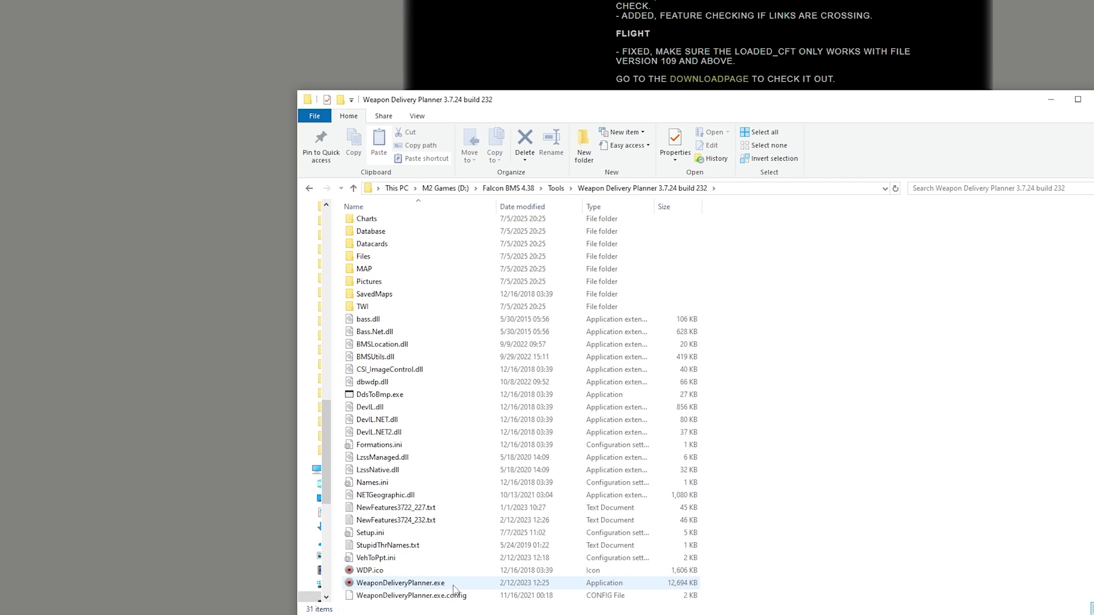
click(440, 587)
right_click(440, 590)
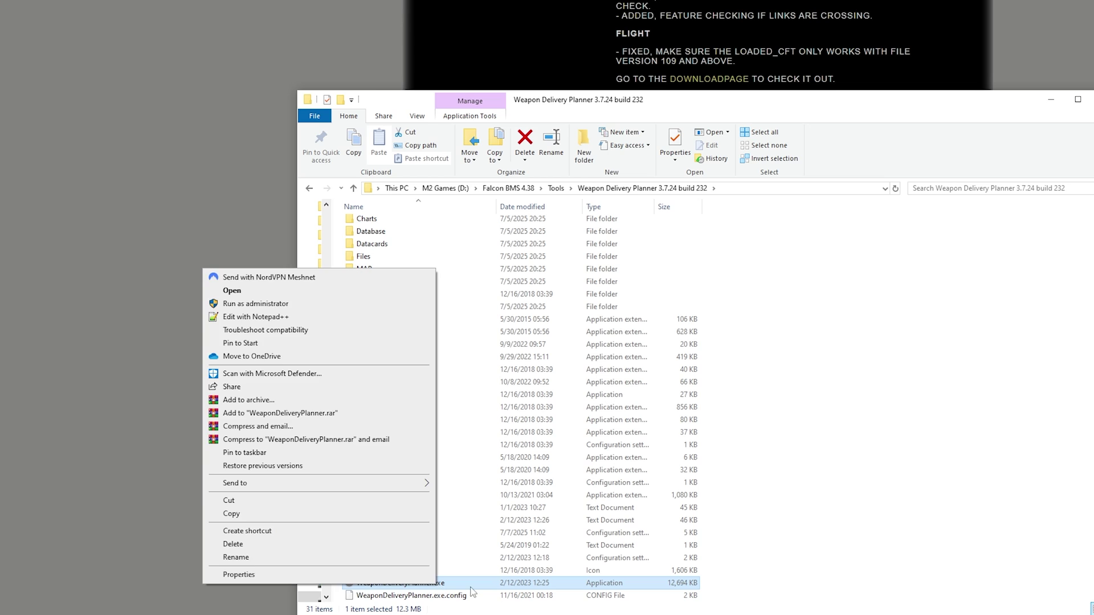
click(789, 550)
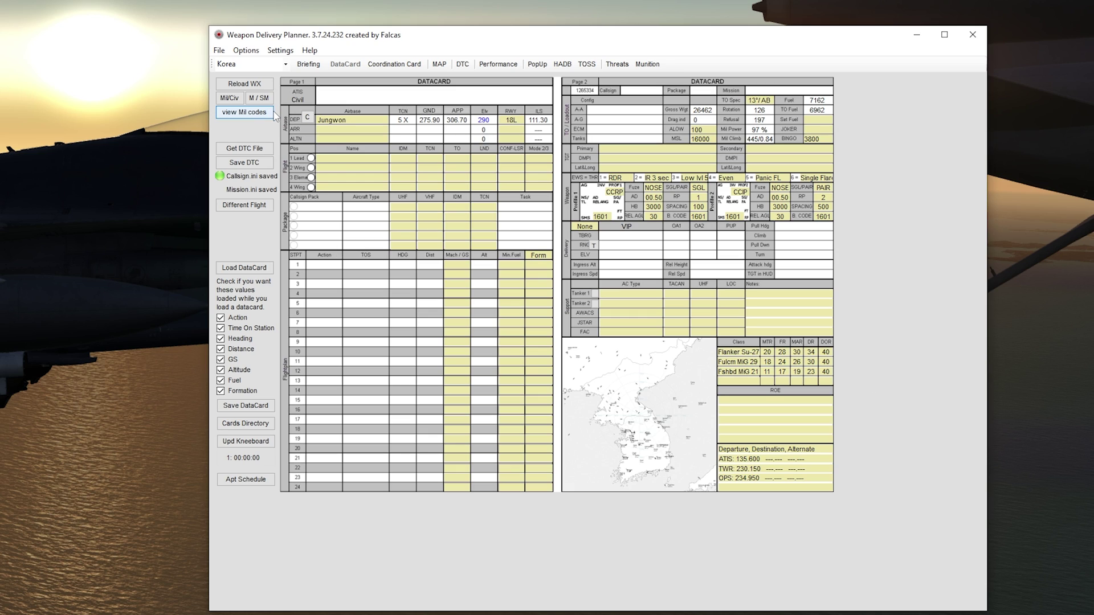
- Open the DTC editor and browse for Callsign.ini, cancelling so Prime.ini stays loaded
click(462, 64)
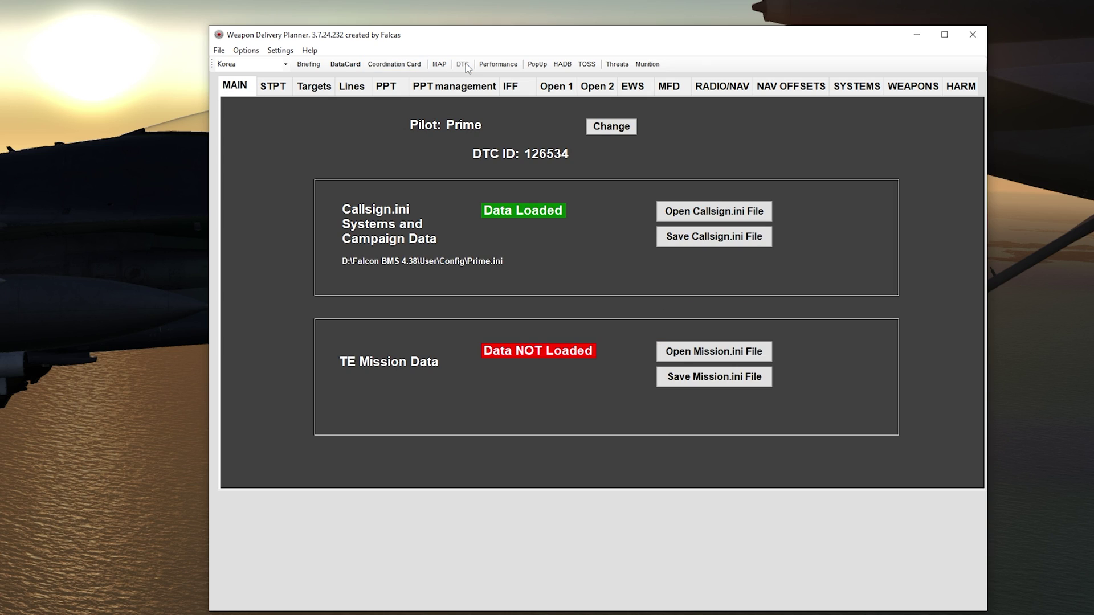
click(710, 221)
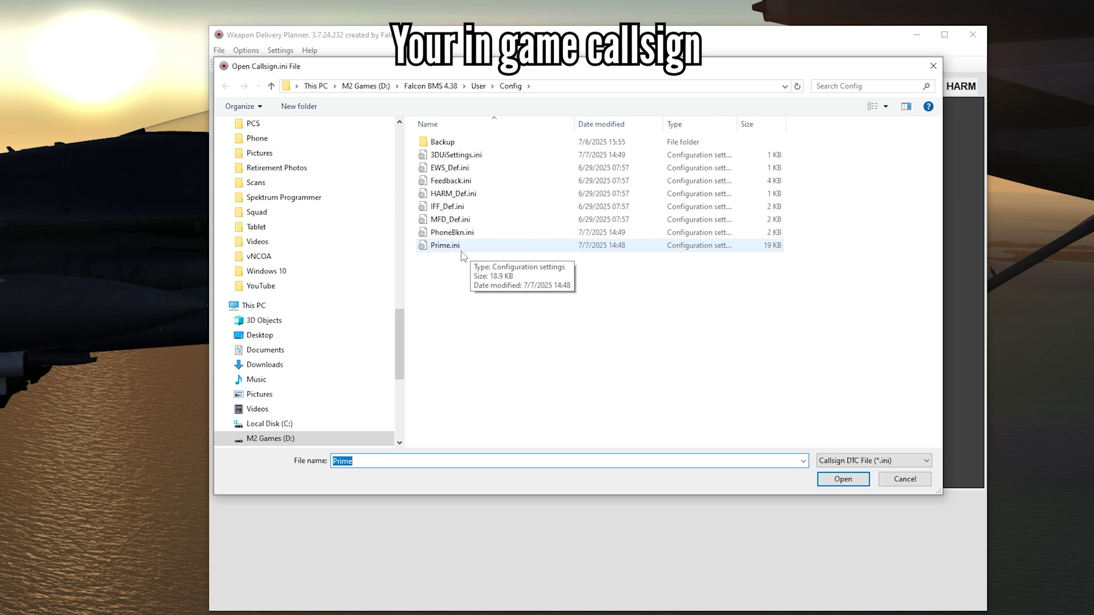
click(905, 481)
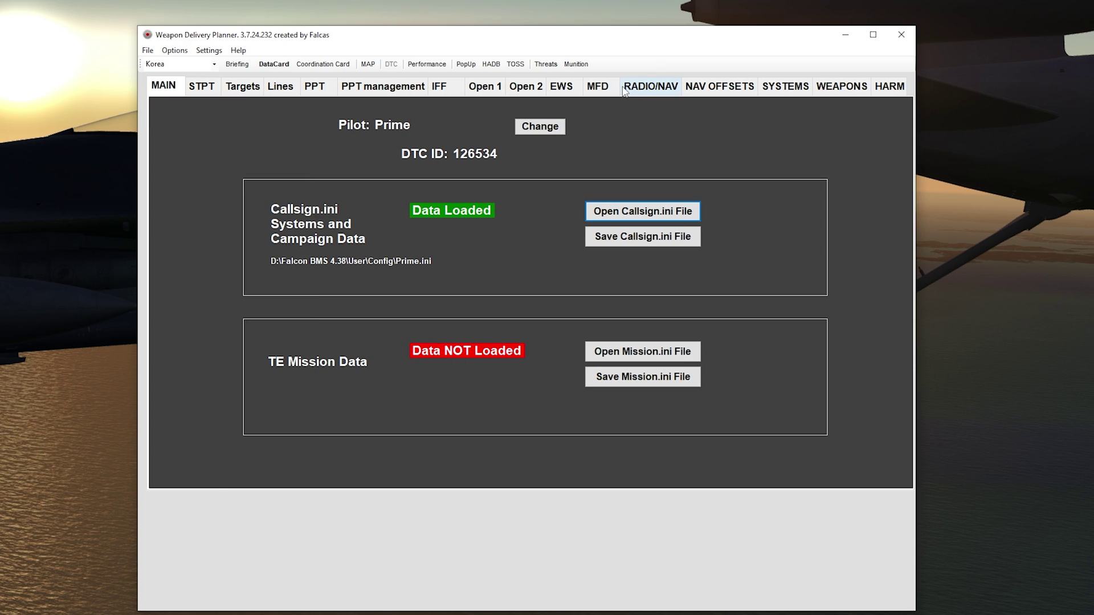
- Switch the DTC editor to its MFD tab listing per-master-mode page presets
click(676, 88)
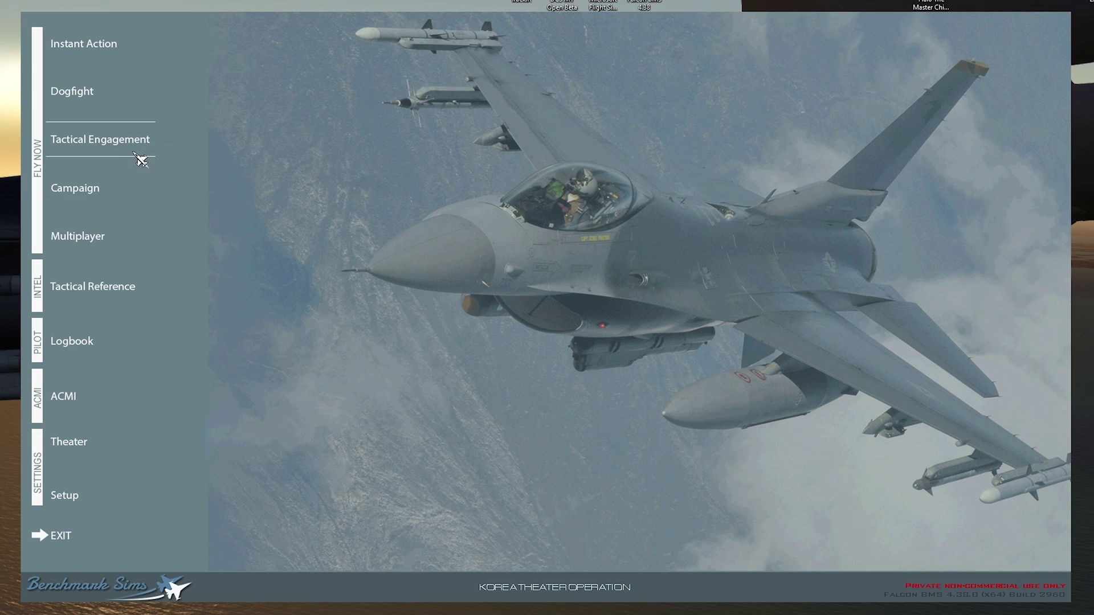
- Load the saved 438_Intro tactical engagement on the U.S. team to reach the planning map
click(92, 140)
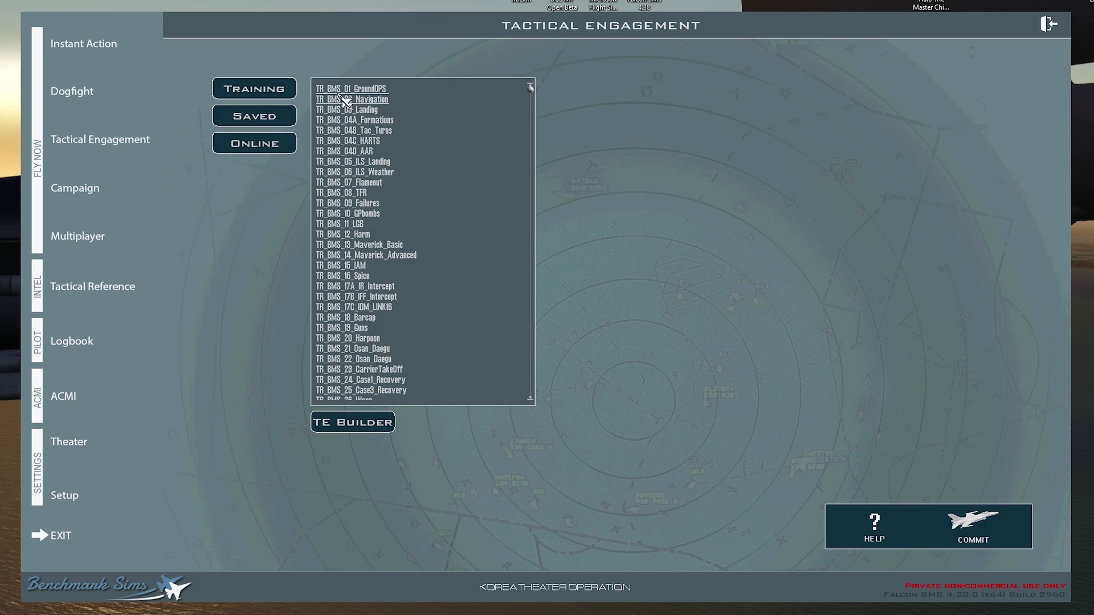
click(277, 123)
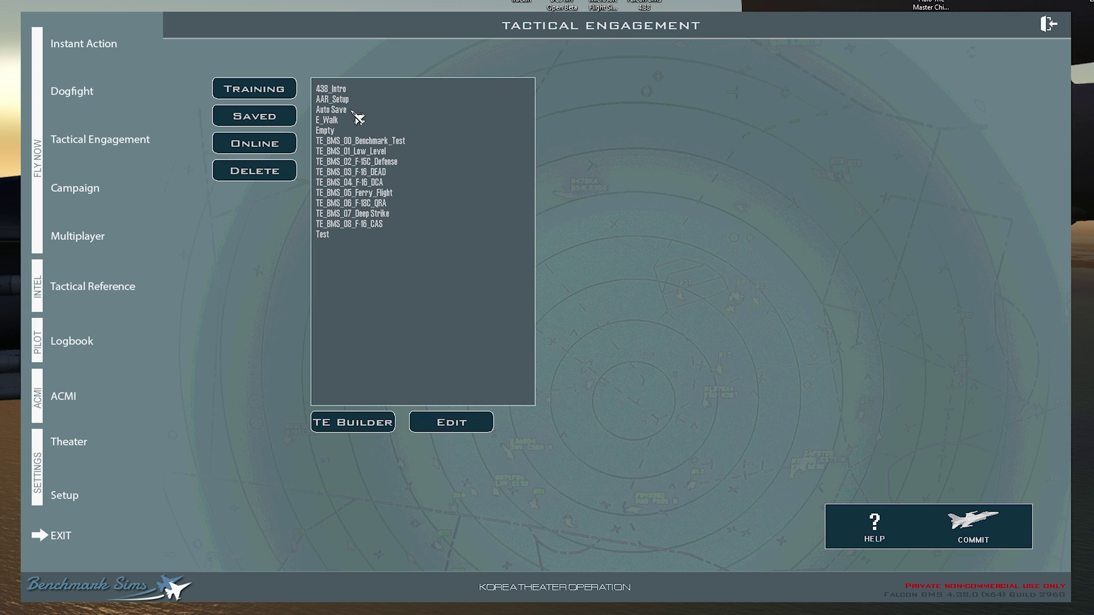
click(332, 89)
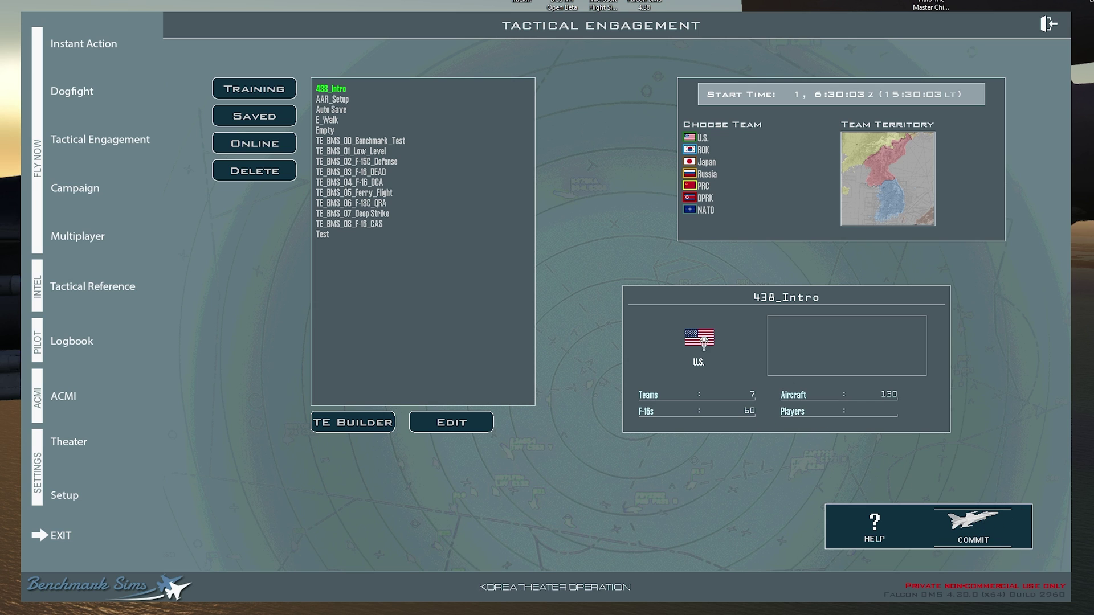
click(693, 325)
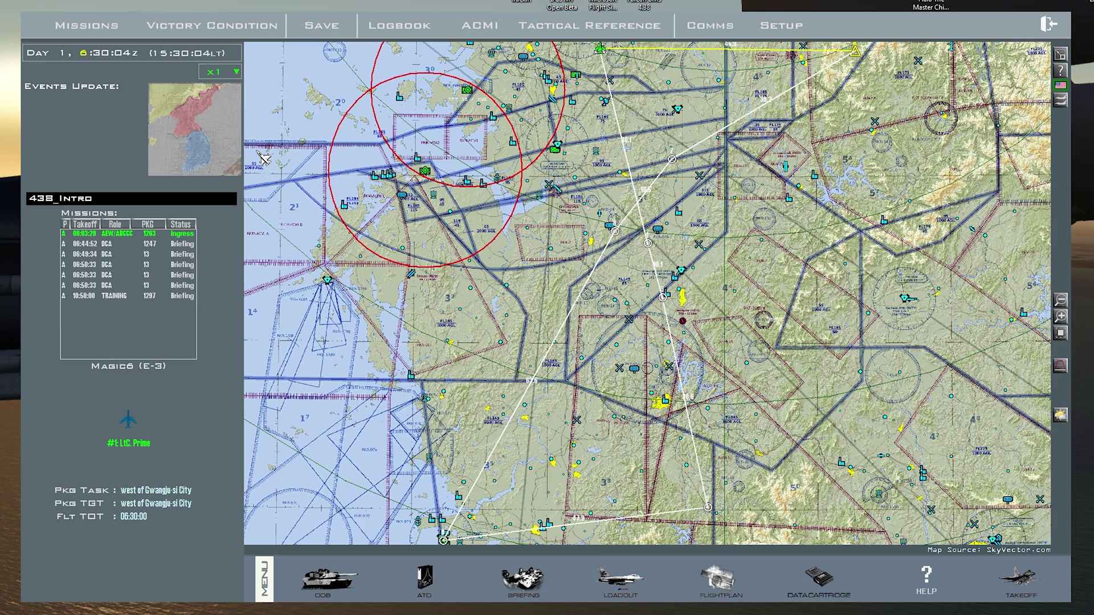
- Set time compression to STOP and select the JACKAL7 06:49:34 DCA flight
click(219, 72)
click(216, 96)
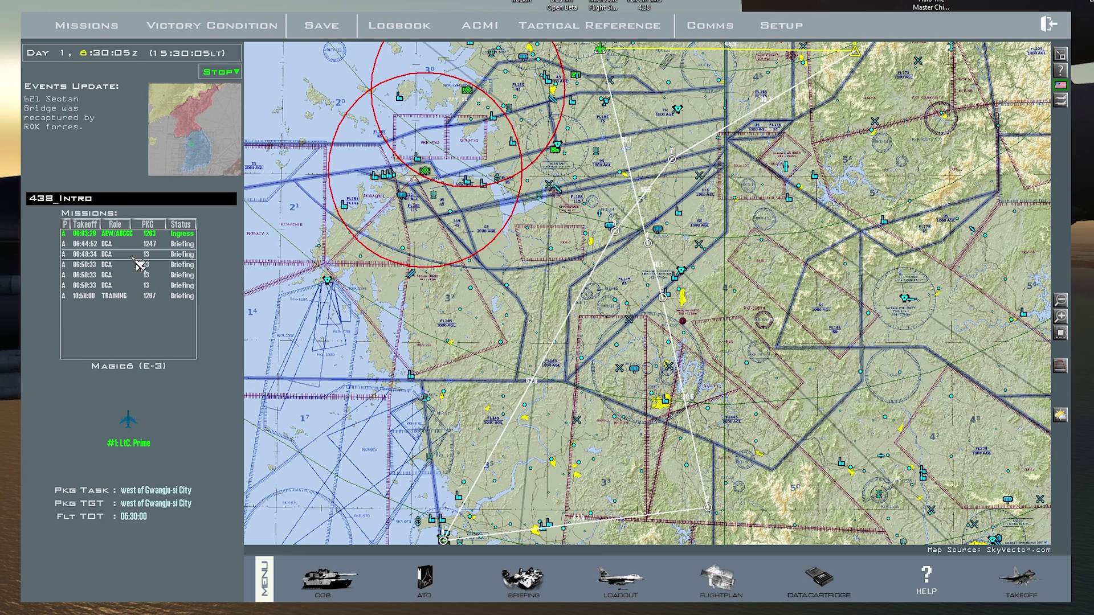
click(117, 246)
click(119, 254)
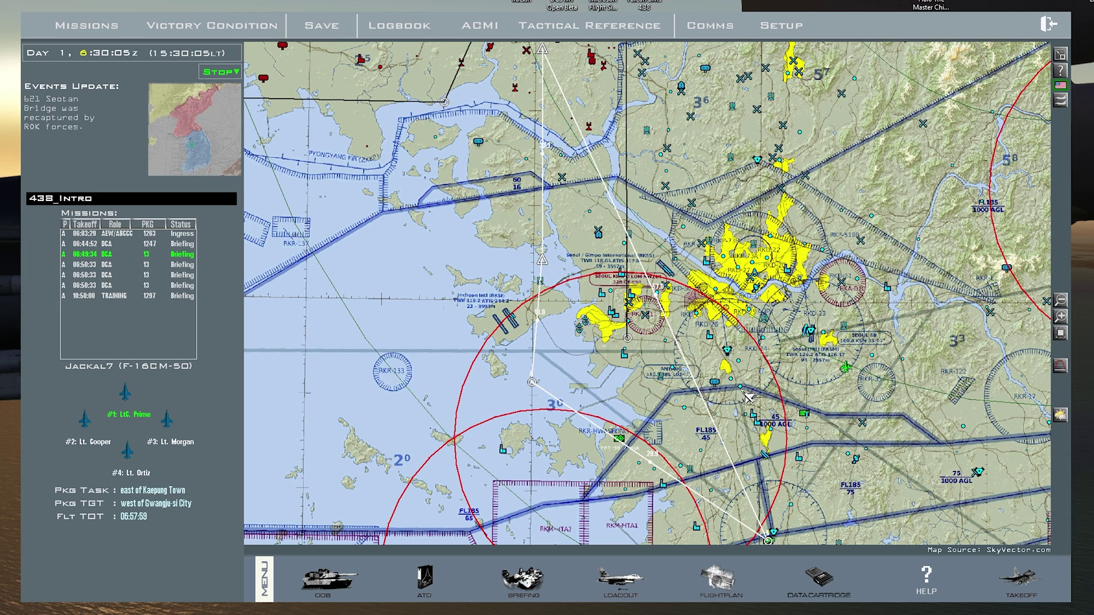
- Open the flight's Data Cartridge, move it to the map centre and show its MFD tab
click(820, 579)
drag(342, 297, 534, 242)
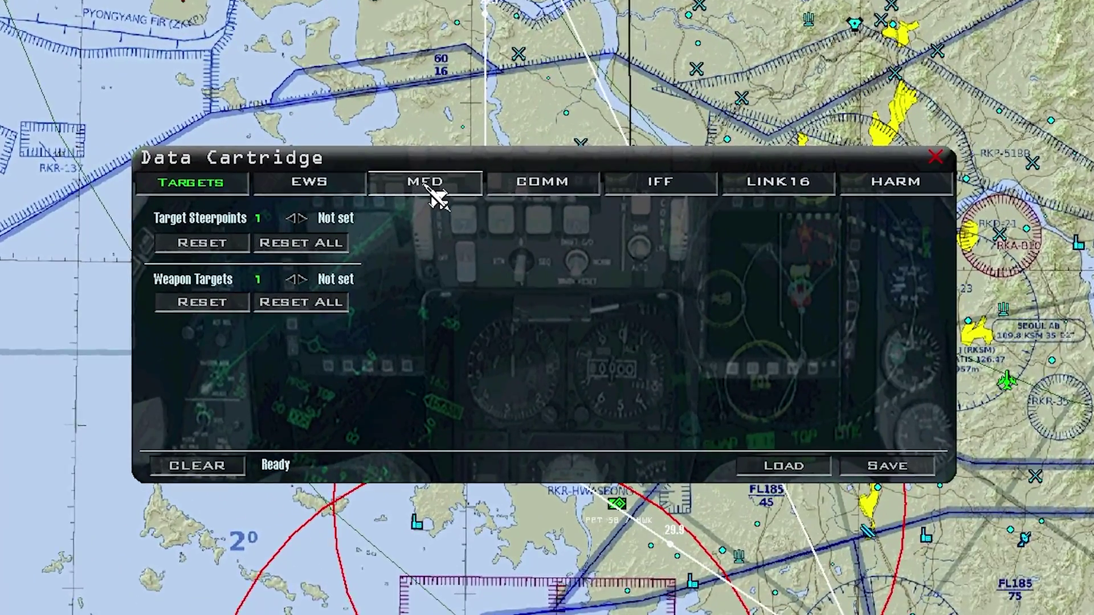
click(511, 255)
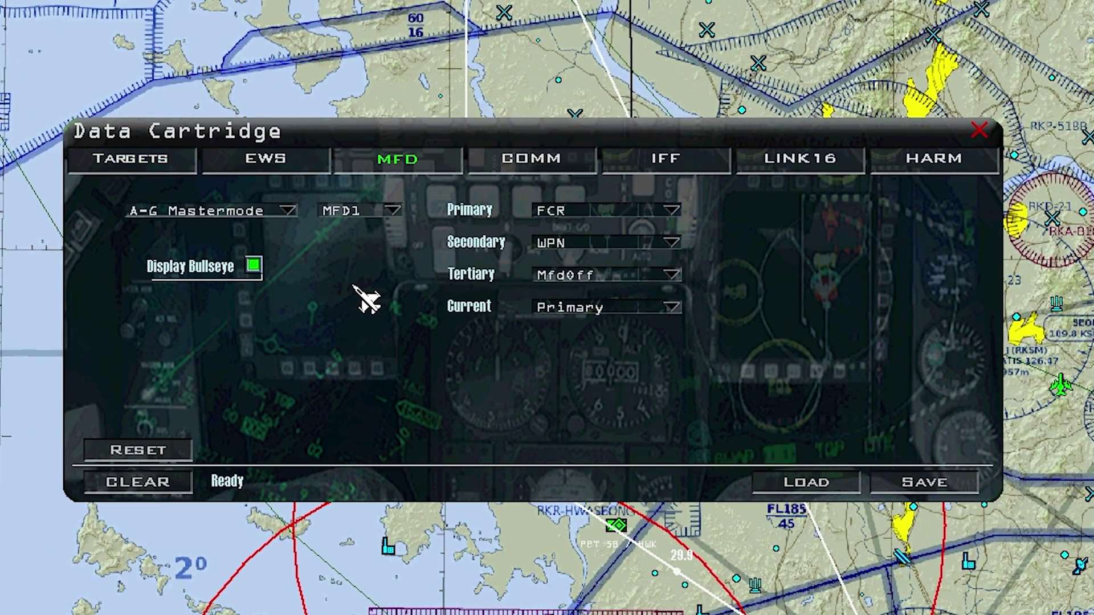
- Review MFD1's A-G presets, leaving FCR as primary page and Primary as current page
click(270, 218)
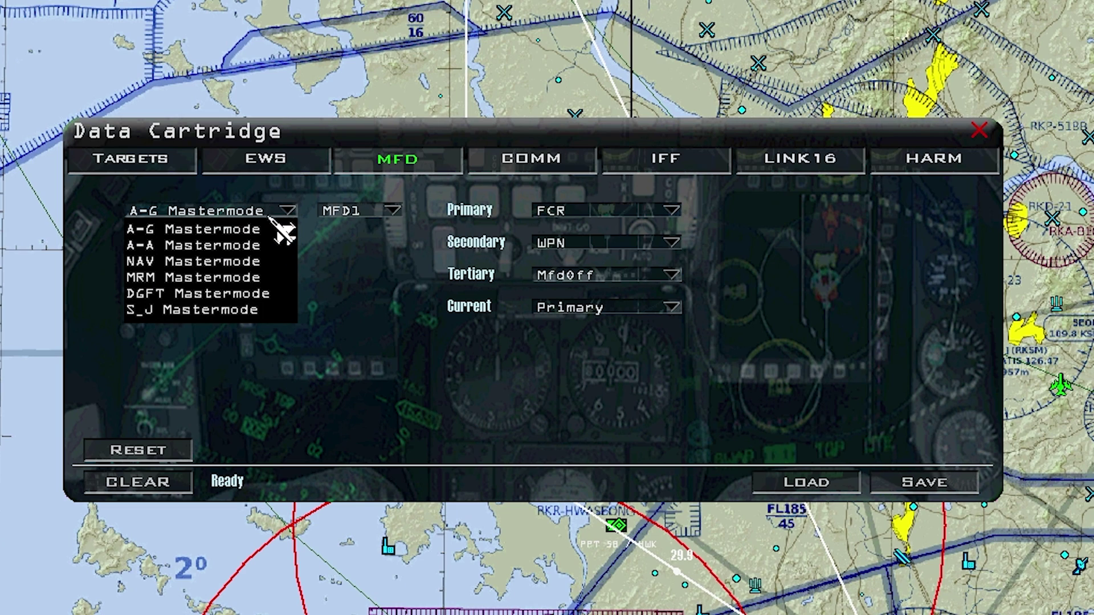
click(224, 235)
click(370, 212)
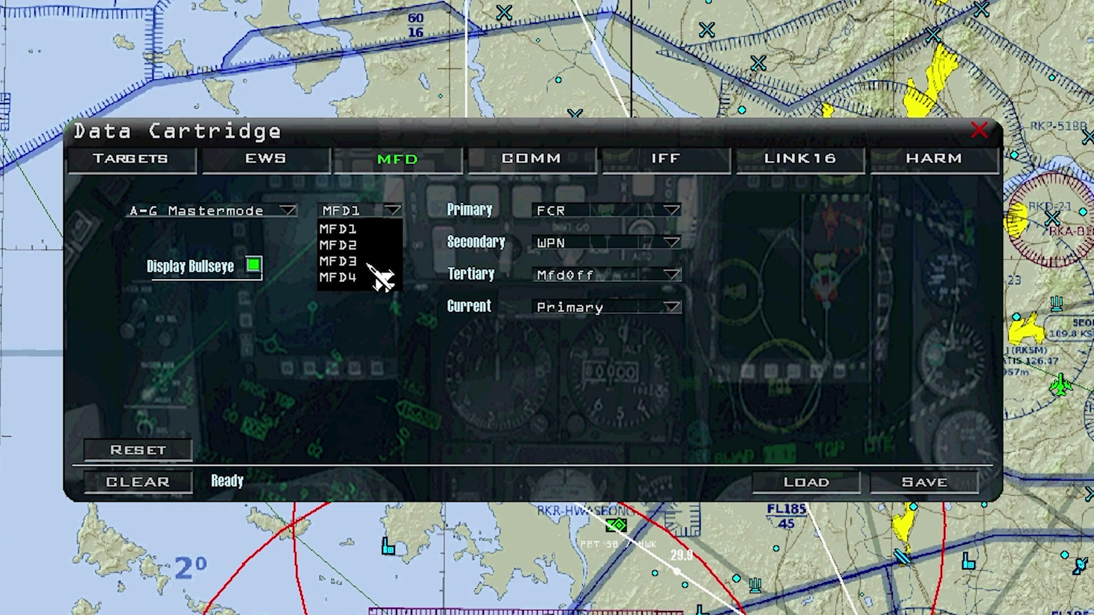
click(373, 229)
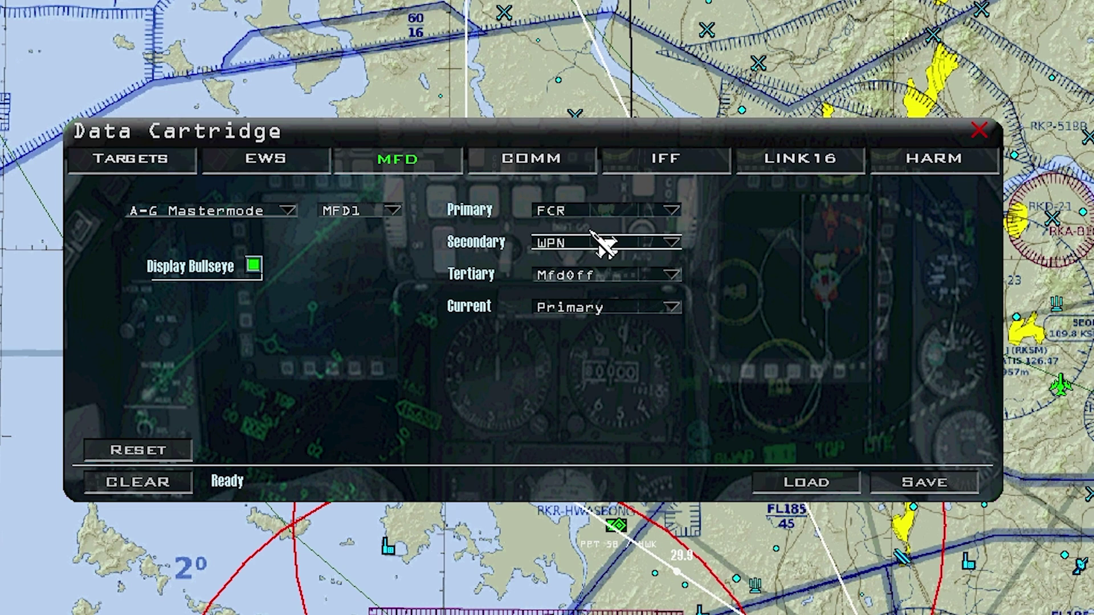
click(571, 212)
click(504, 237)
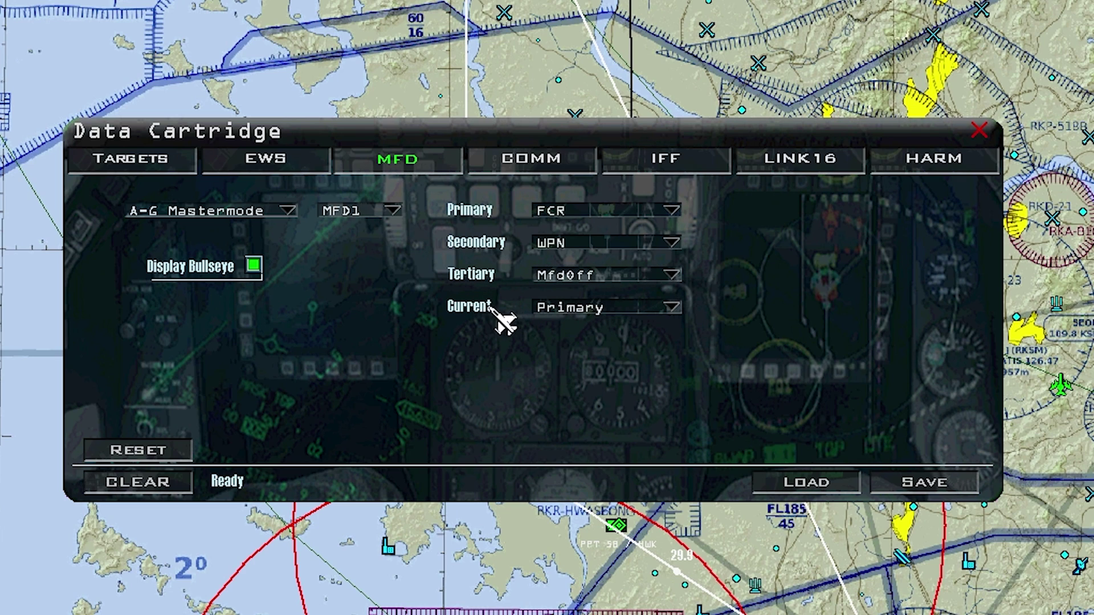
click(666, 308)
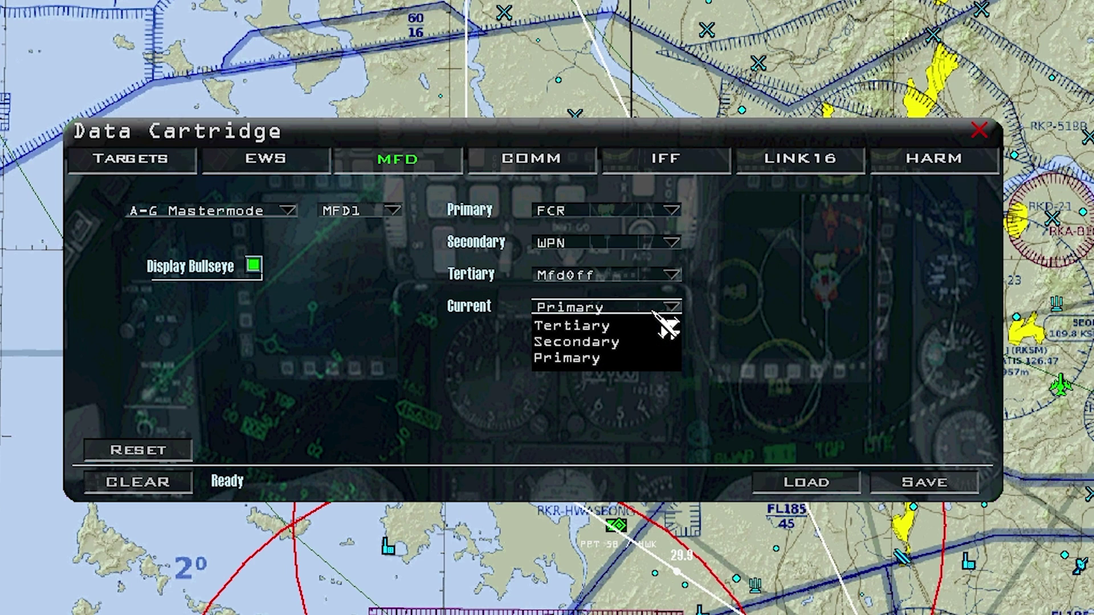
click(594, 358)
click(587, 310)
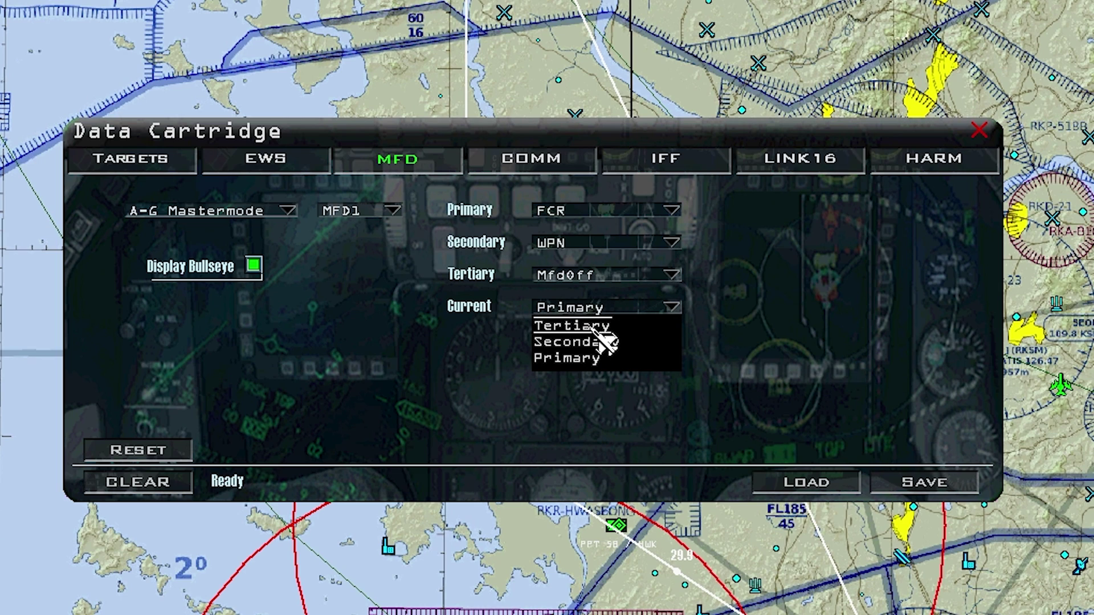
click(591, 365)
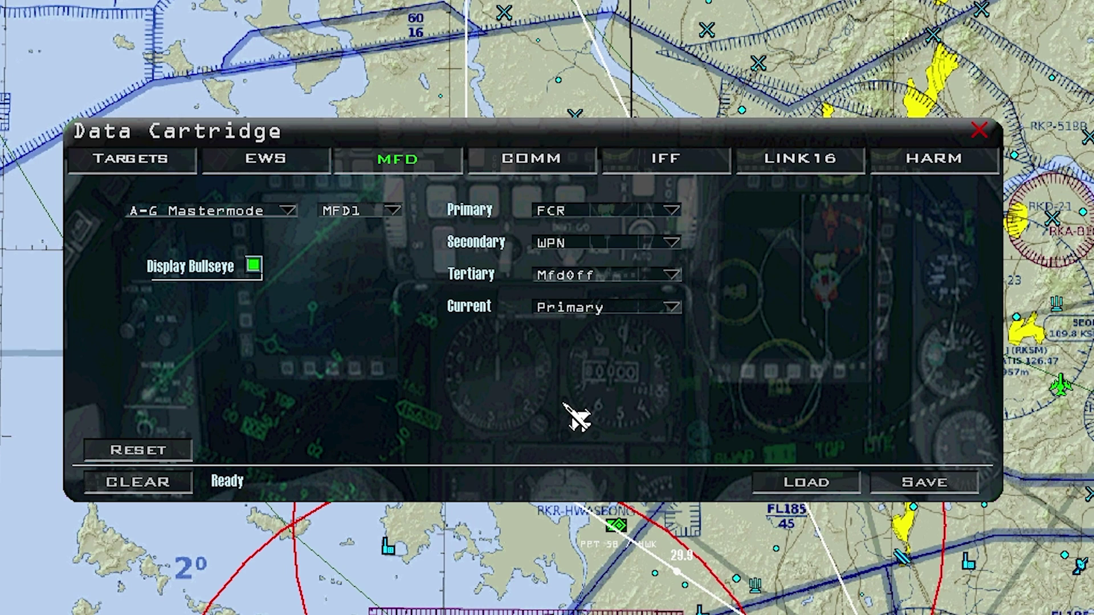
click(589, 223)
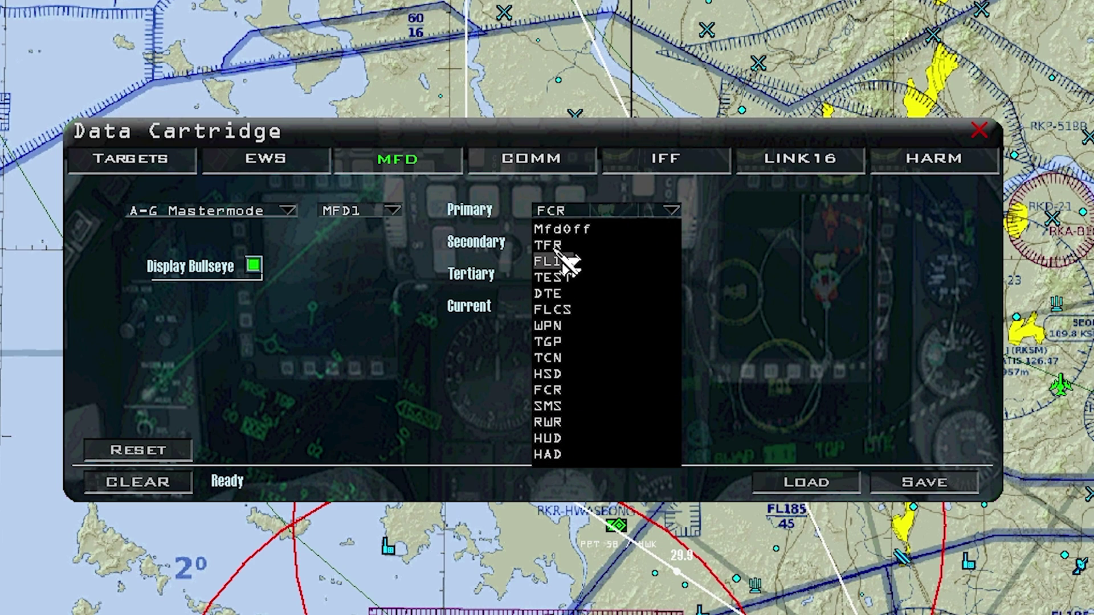
click(481, 429)
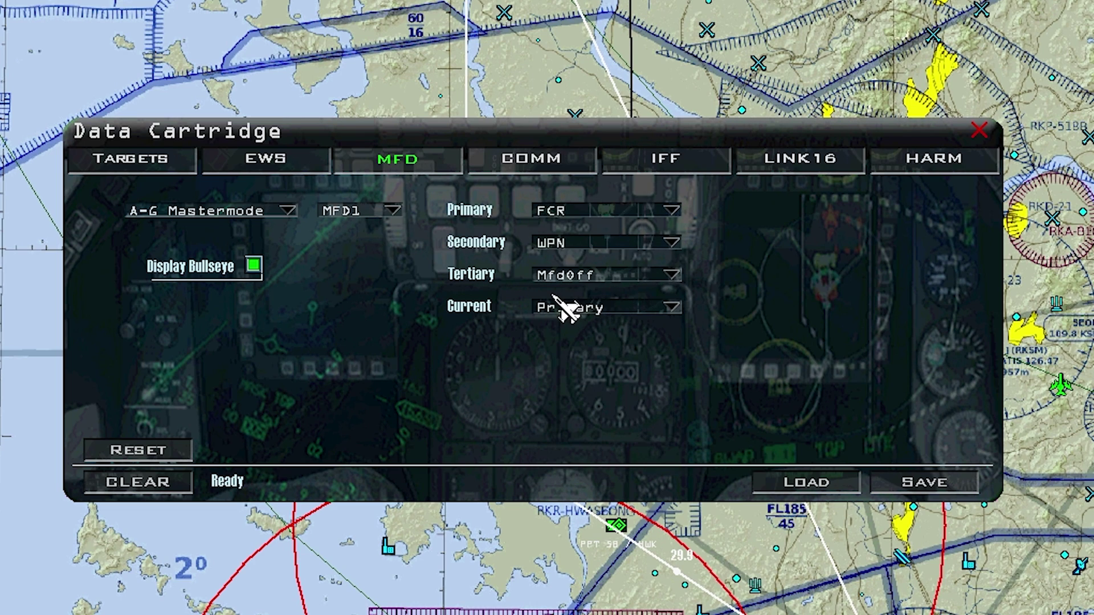
- Switch the presets view to MFD2, keeping HSD as its primary page
click(371, 212)
click(359, 245)
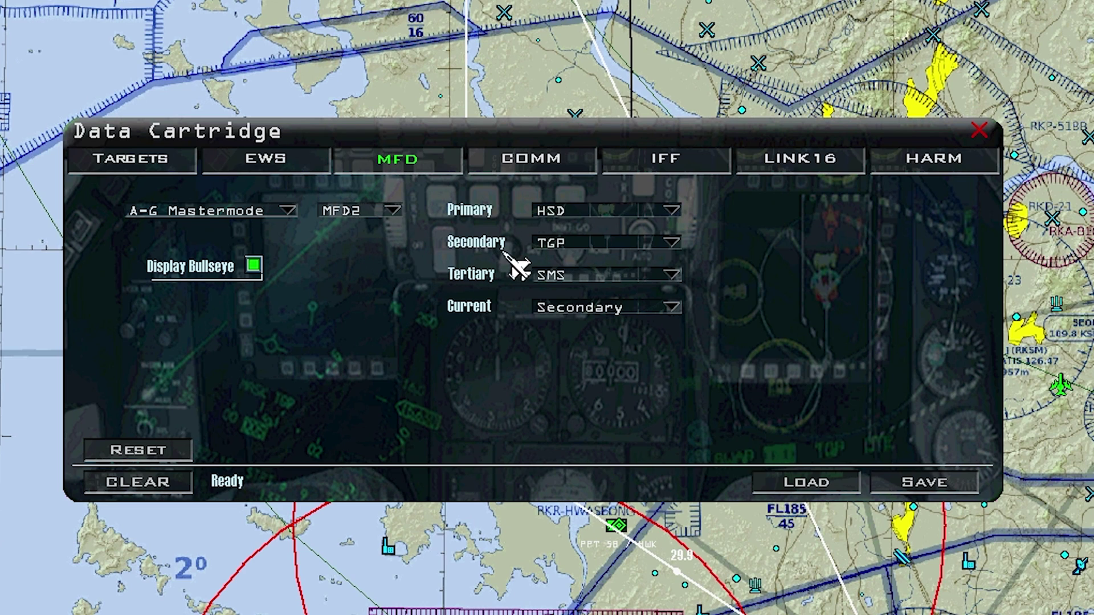
click(599, 212)
click(646, 211)
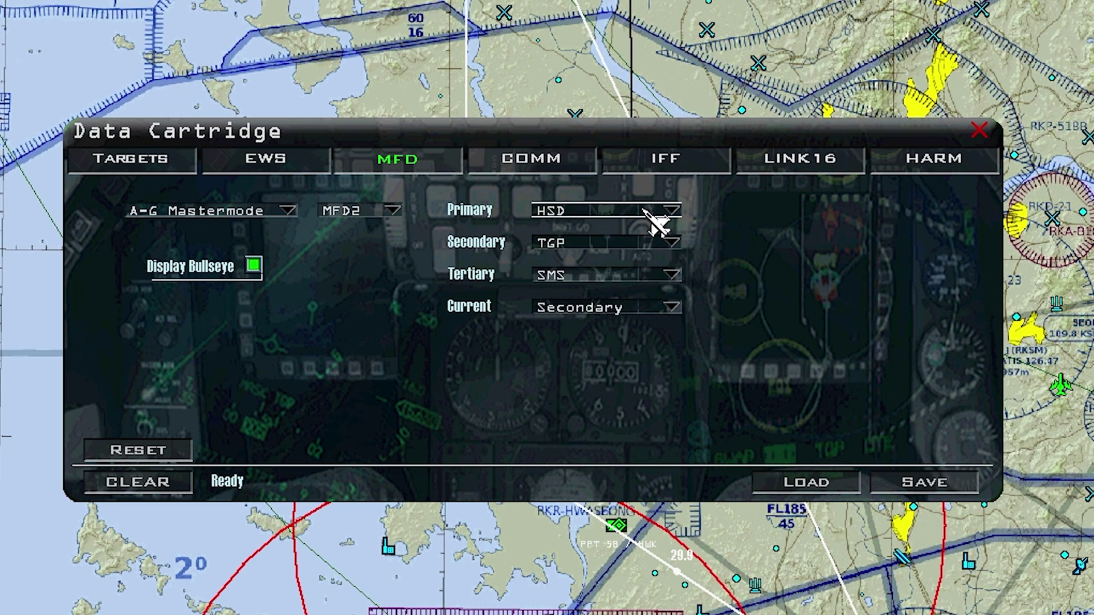
click(644, 211)
click(434, 410)
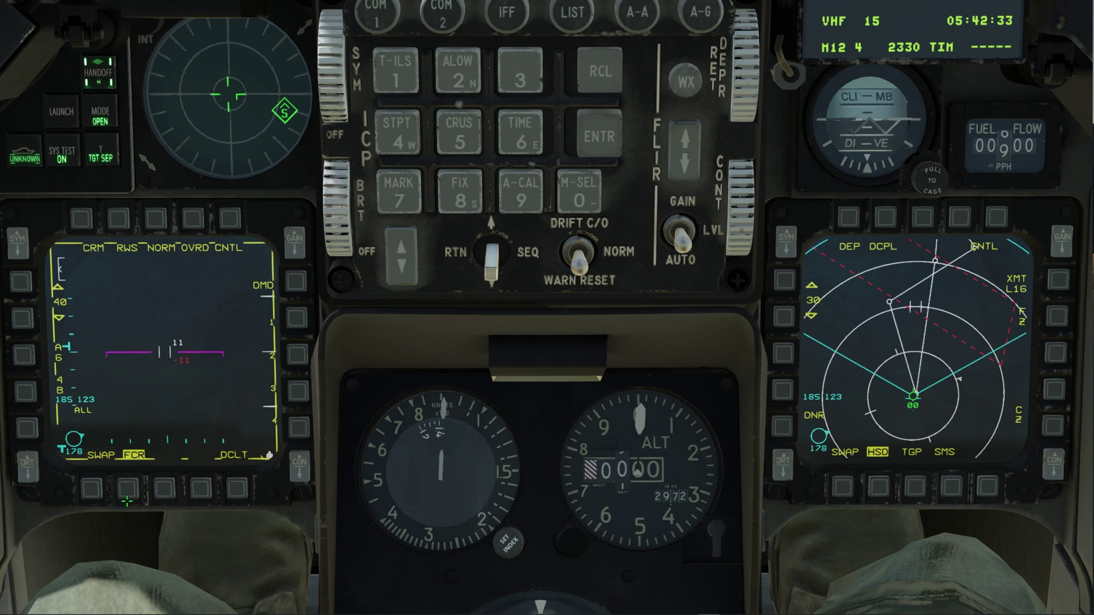
- Check the left MFD's empty third and fourth page slots and their format menus, then return it to FCR
click(167, 489)
click(171, 488)
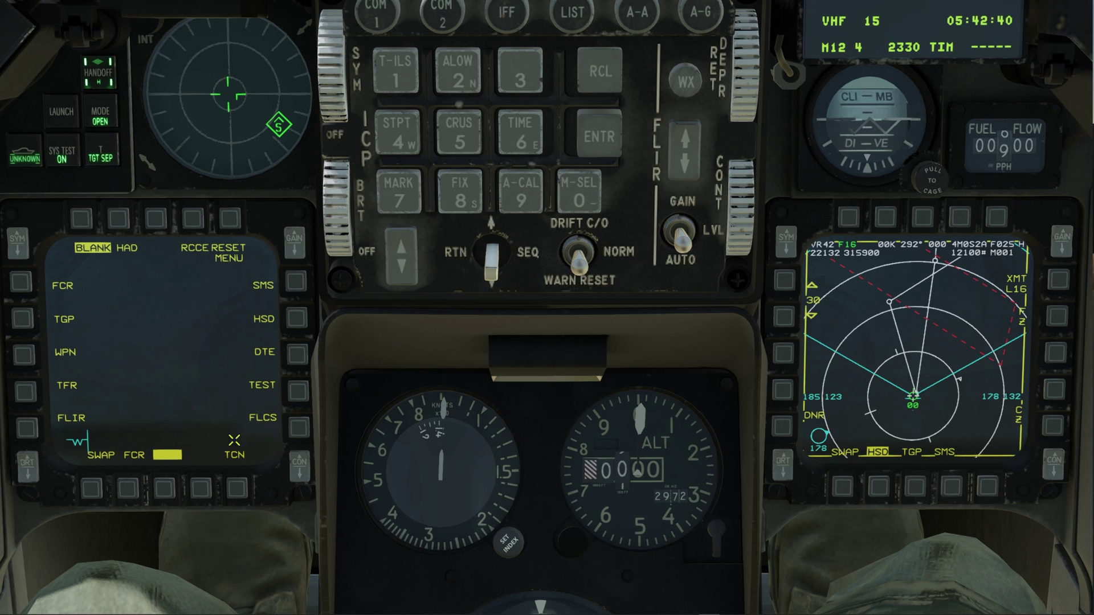
click(200, 488)
click(200, 488)
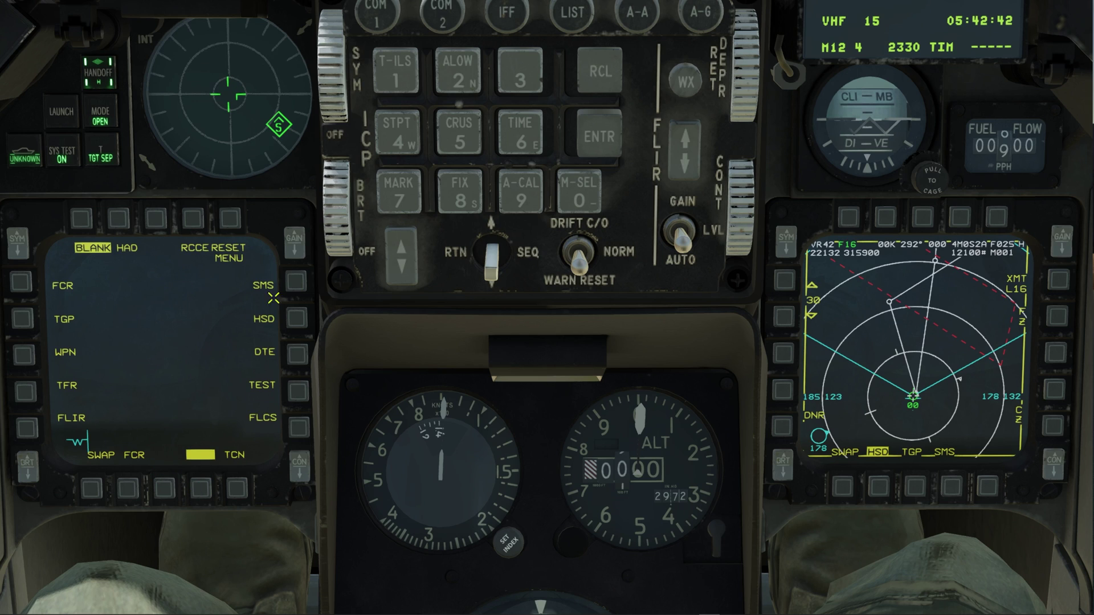
click(132, 499)
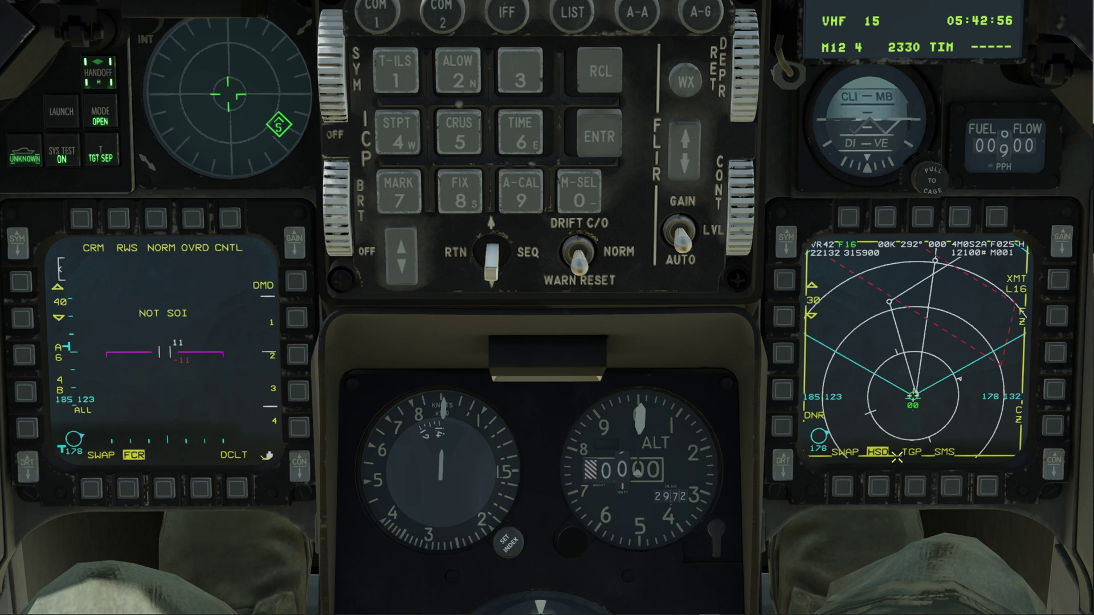
- Show TGP on the right MFD, view its mode options and format list, then switch to SMS
click(915, 481)
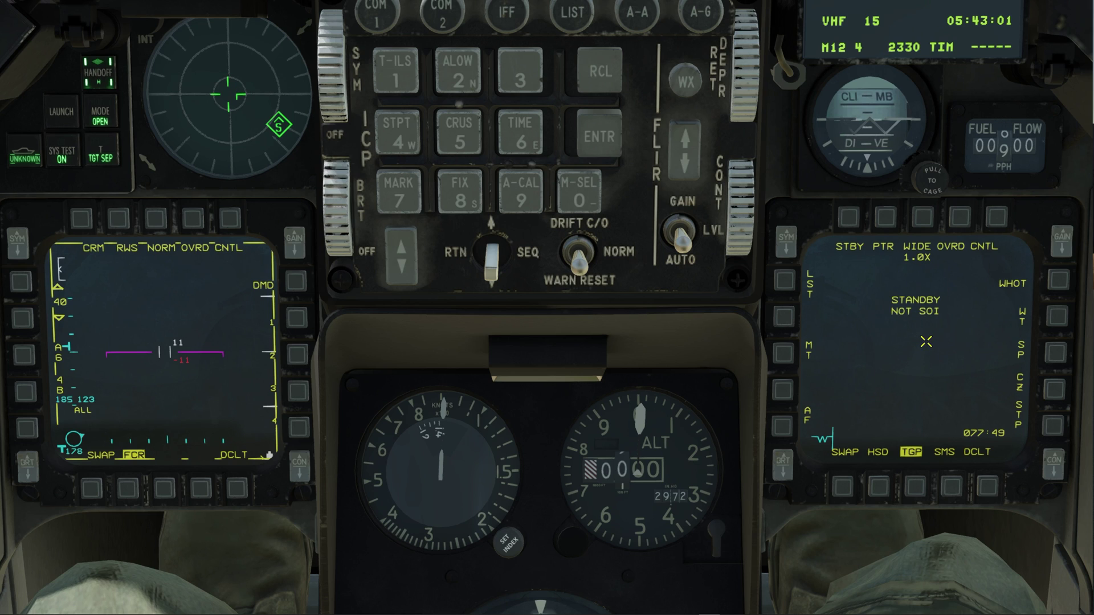
click(855, 222)
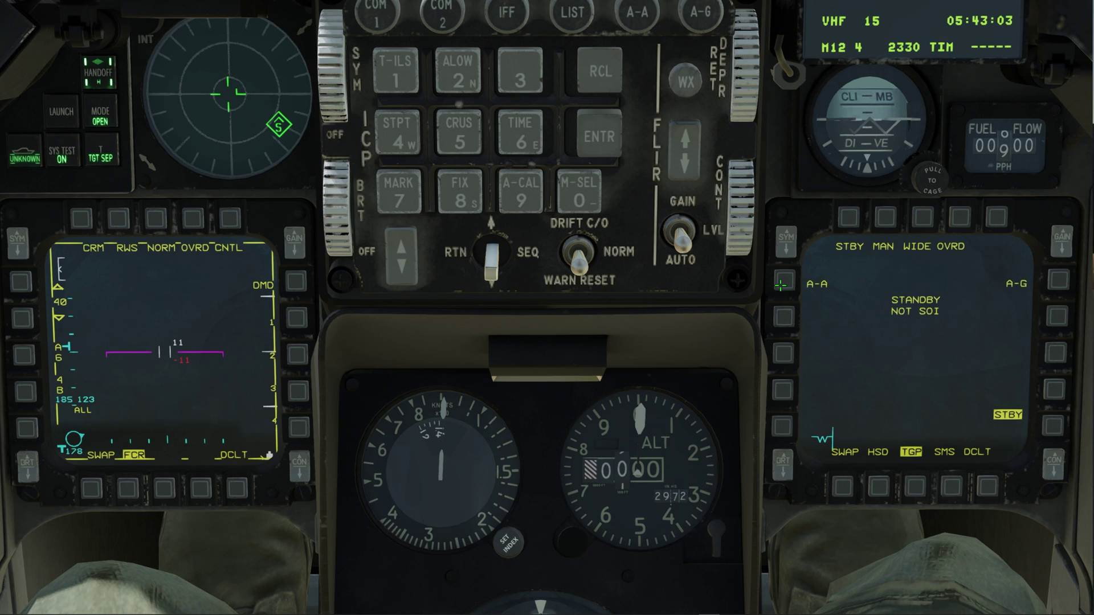
click(915, 488)
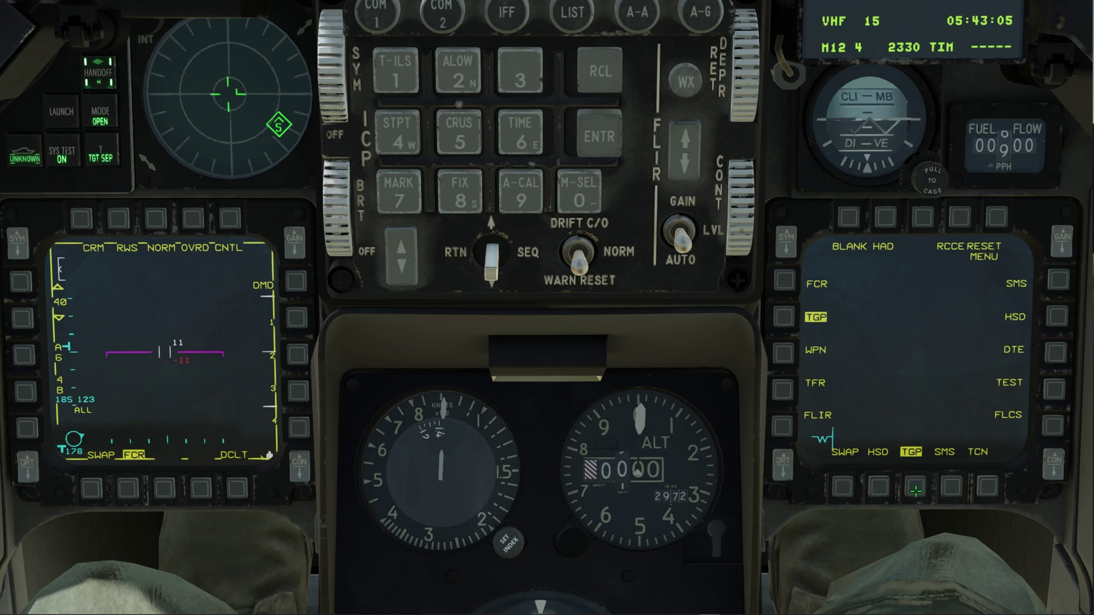
click(915, 489)
click(954, 488)
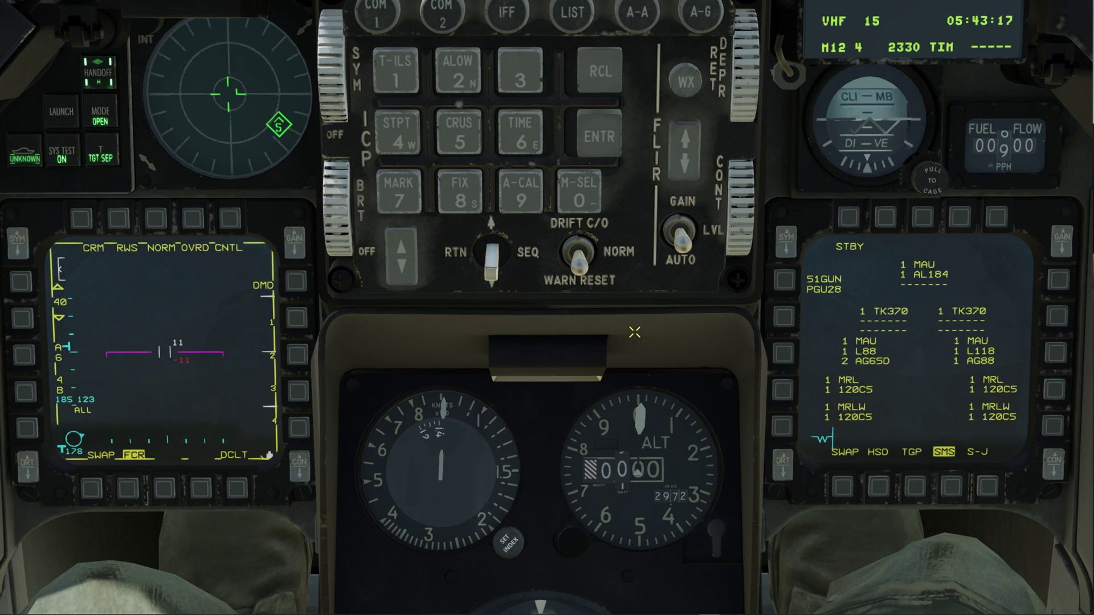
- Cycle the right MFD through HSD, TGP and SMS, toggling the full stores inventory
key(ralt+Left)
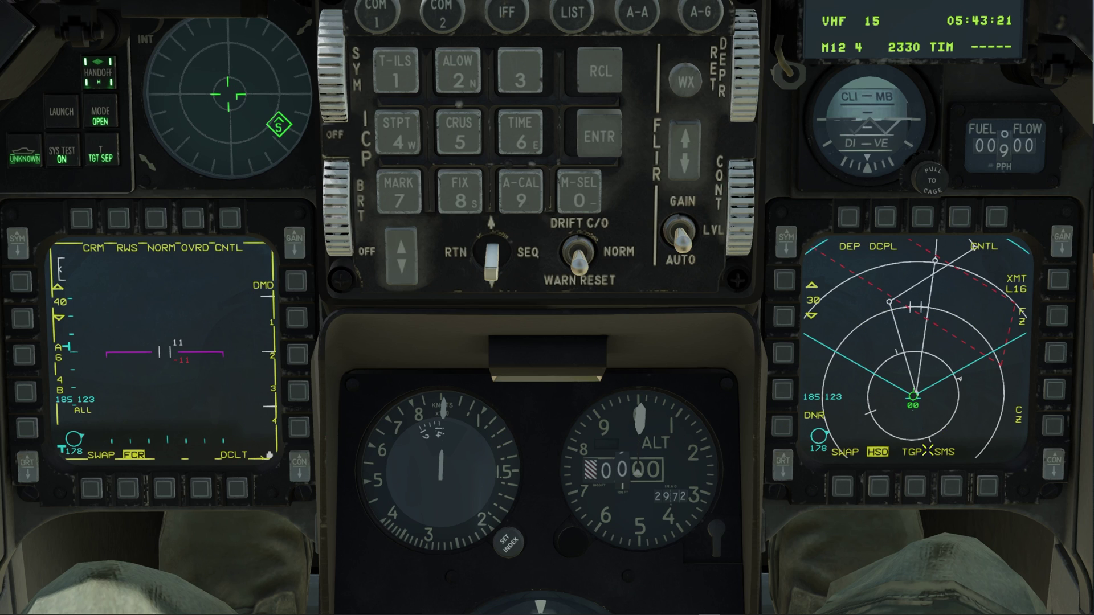
click(915, 486)
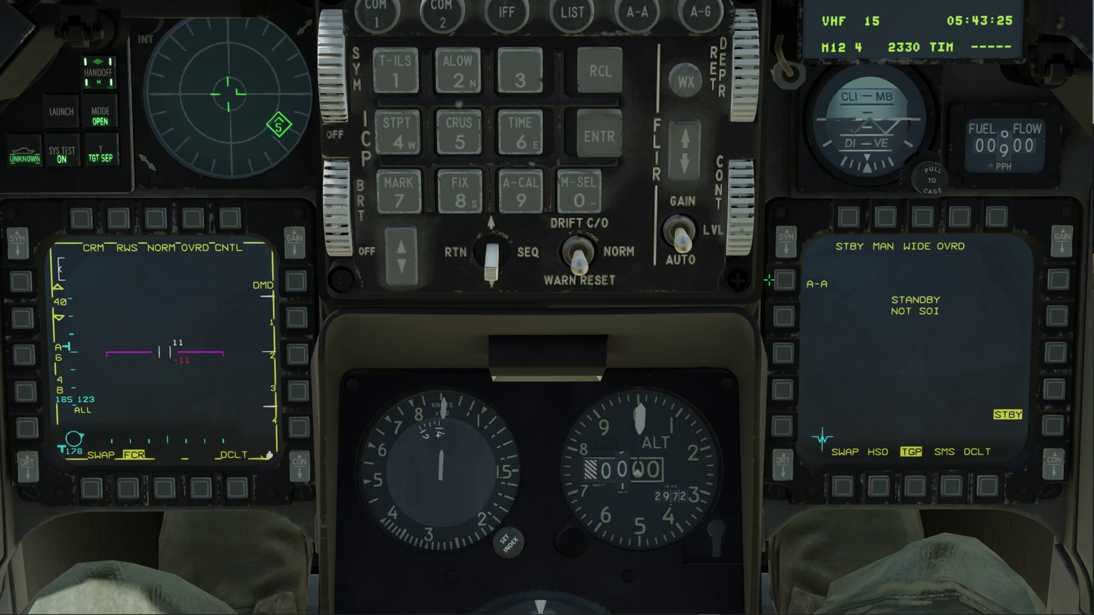
click(949, 485)
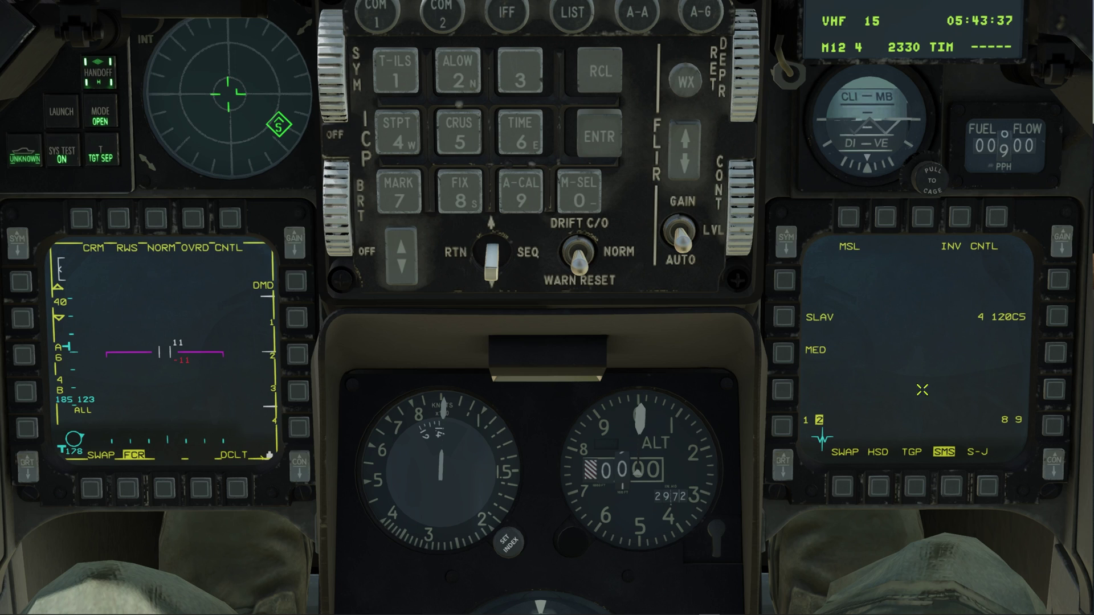
key(5)
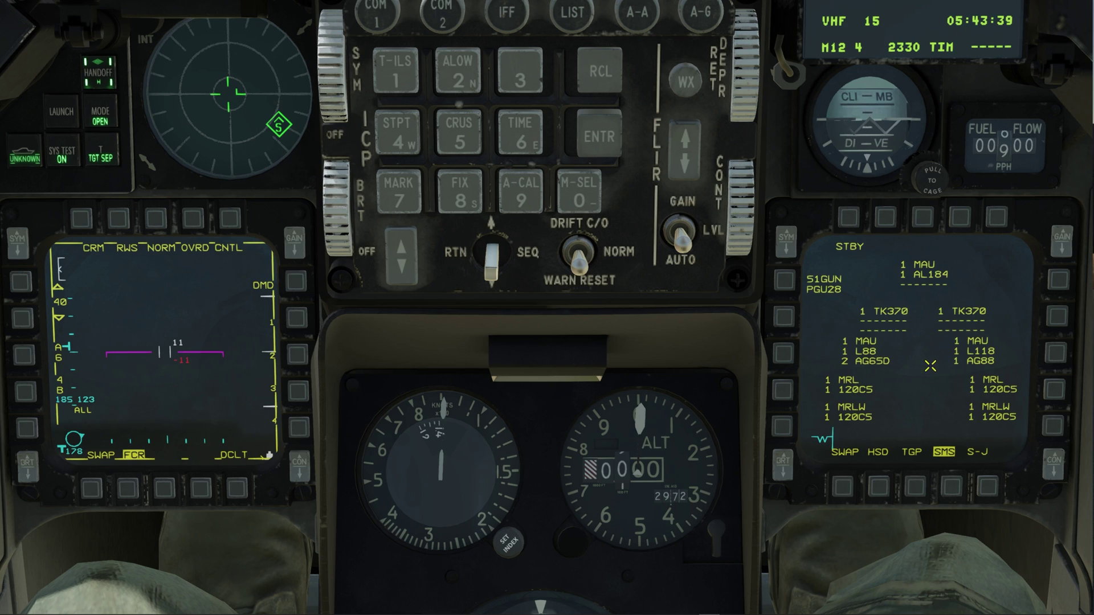
key(5)
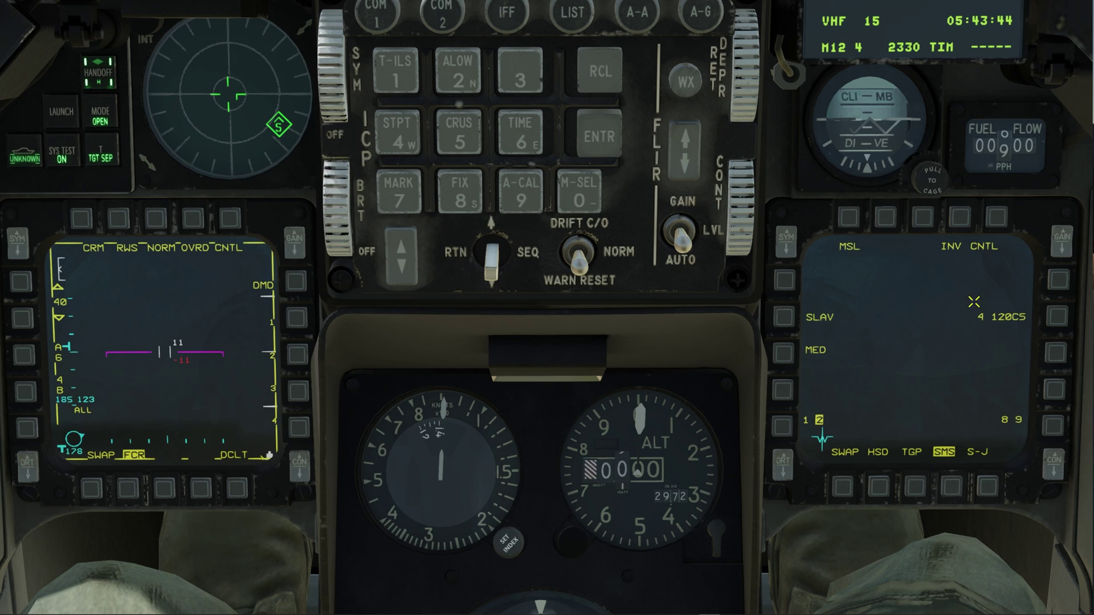
- Enter air-to-ground master mode with WPN on the left MFD and A-G SMS on the right
key(5)
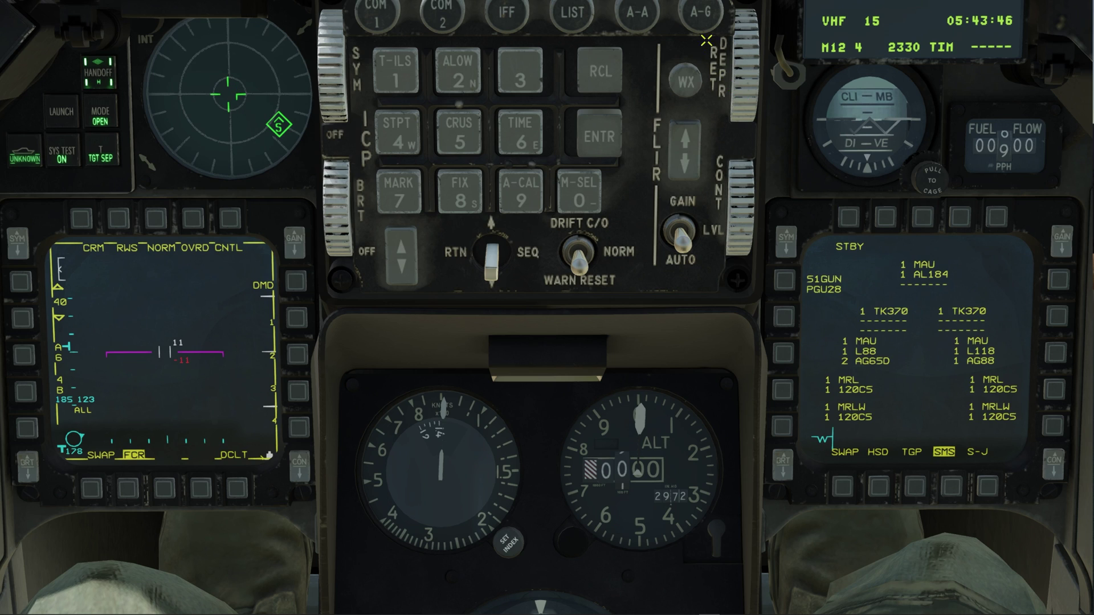
click(702, 12)
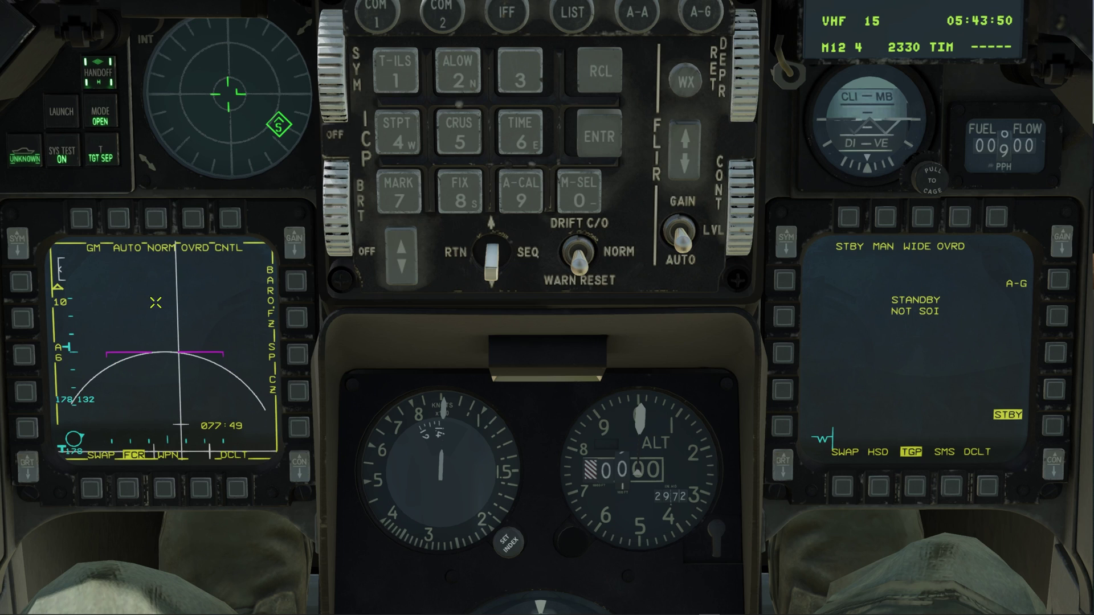
click(164, 488)
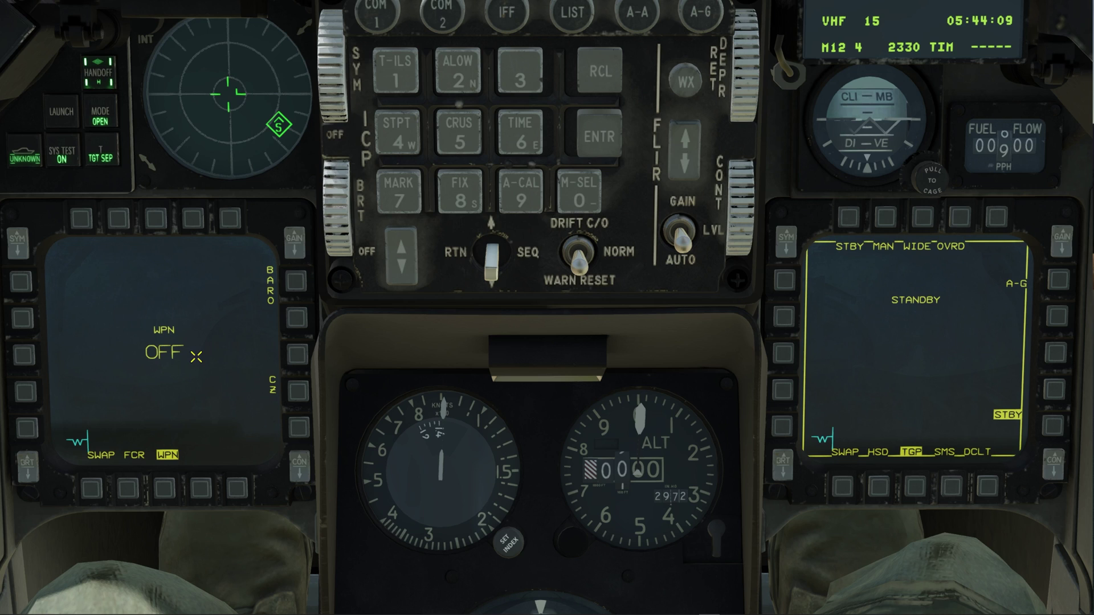
click(952, 486)
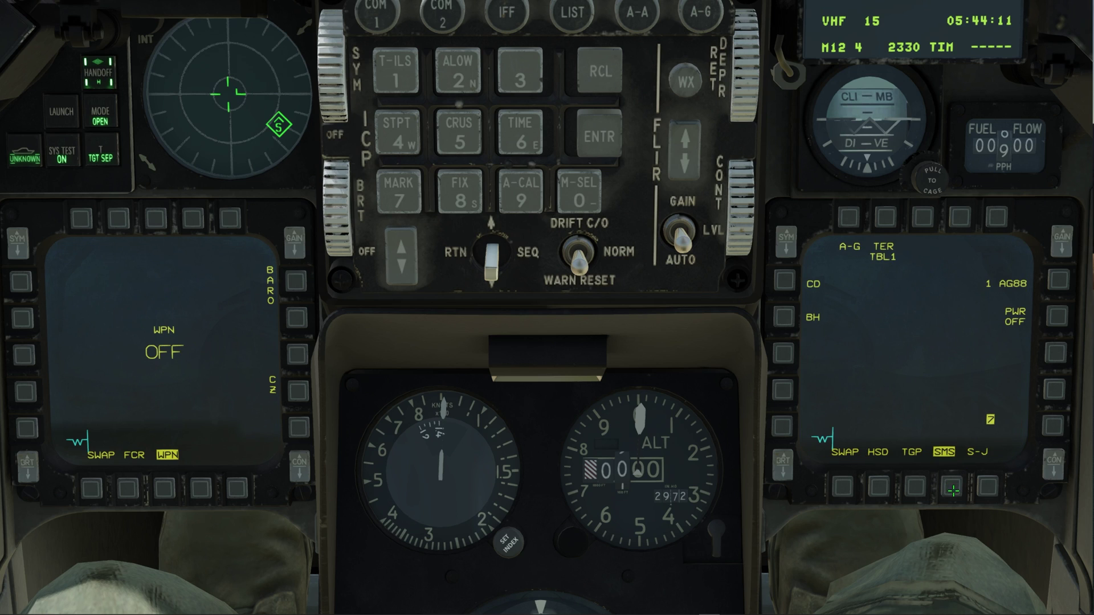
- Power on the AG88 and AG65D, reselect the AG88, and check the ground-map radar before returning to WPN
click(1058, 316)
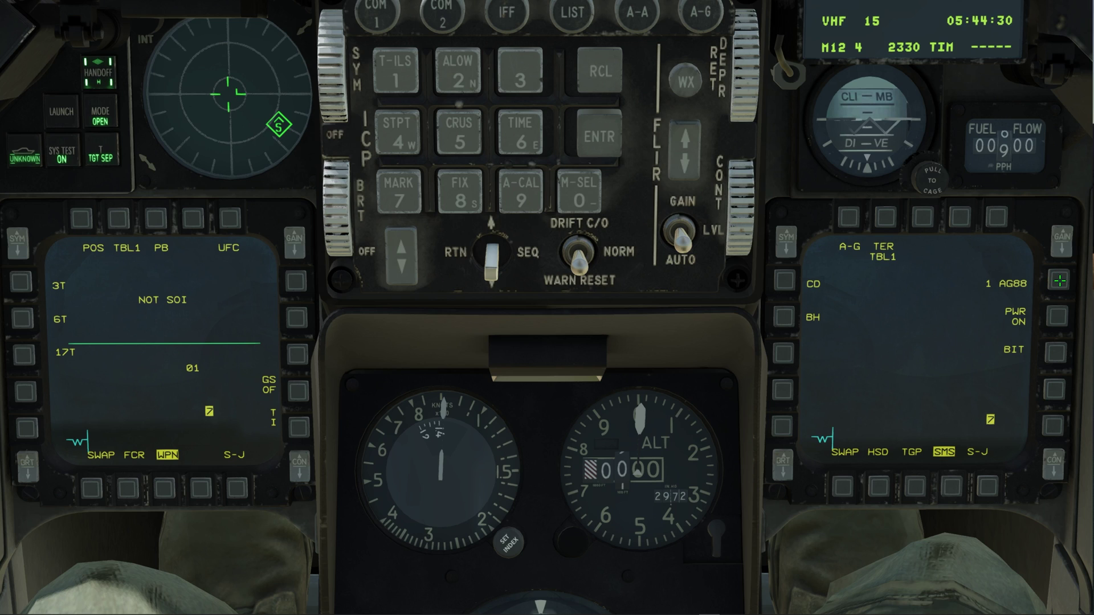
click(1056, 281)
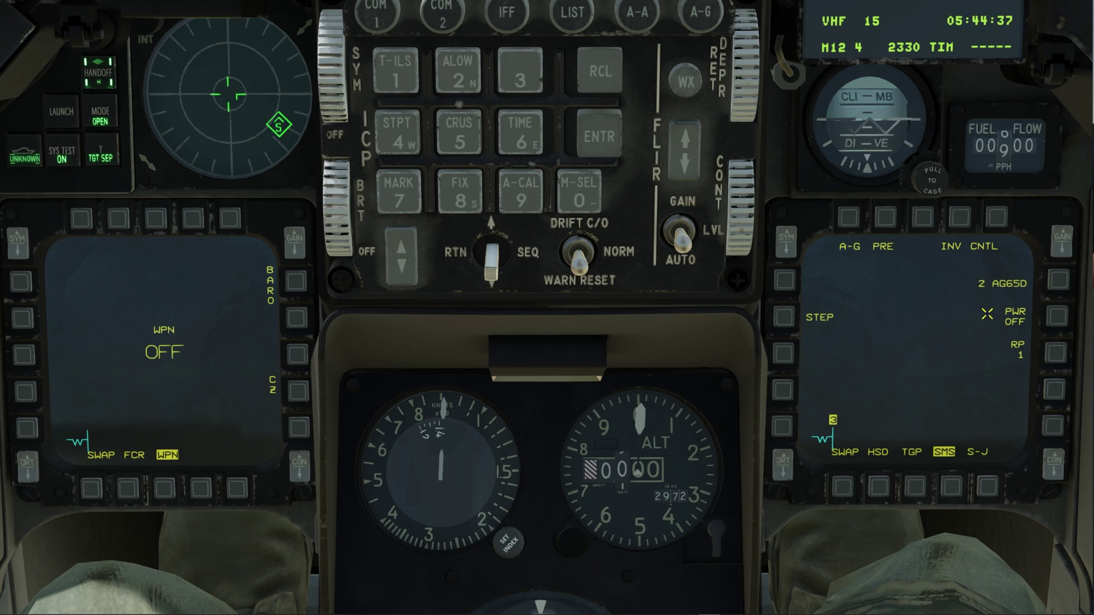
click(1062, 317)
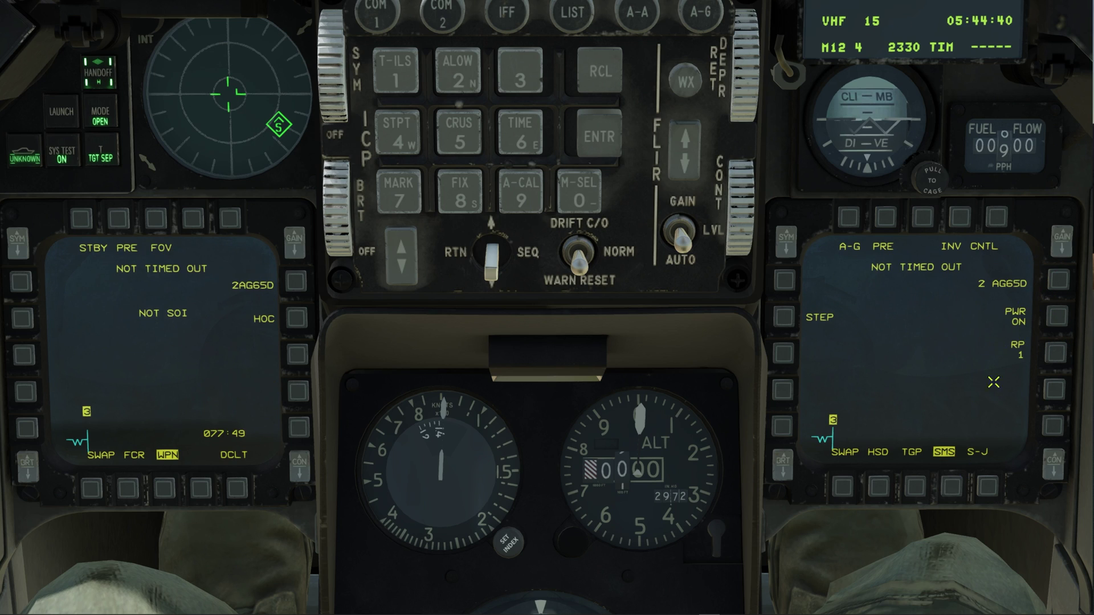
click(1058, 281)
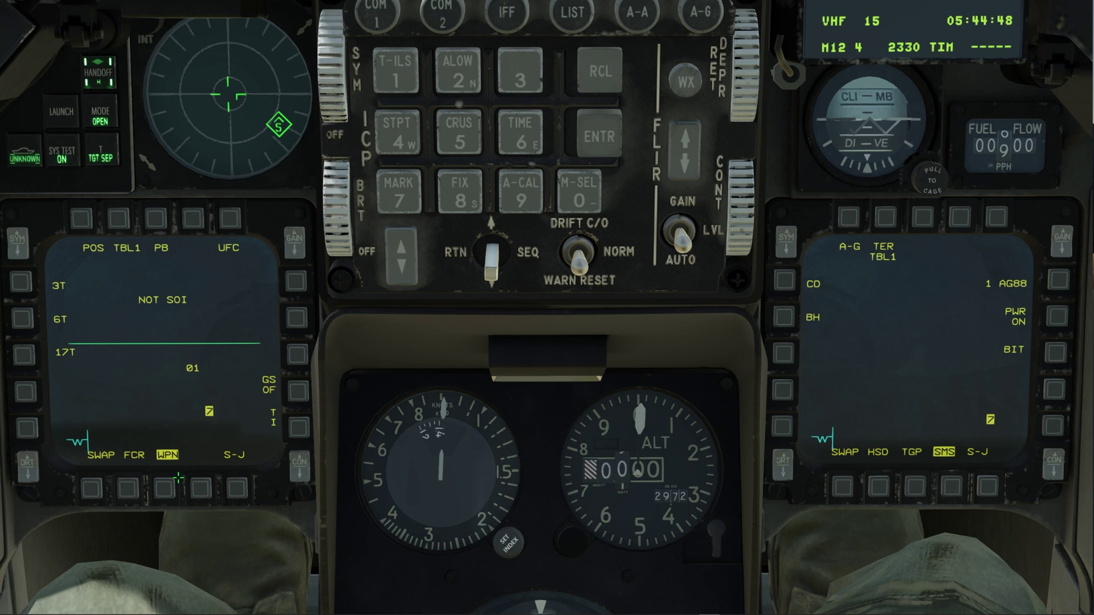
click(128, 488)
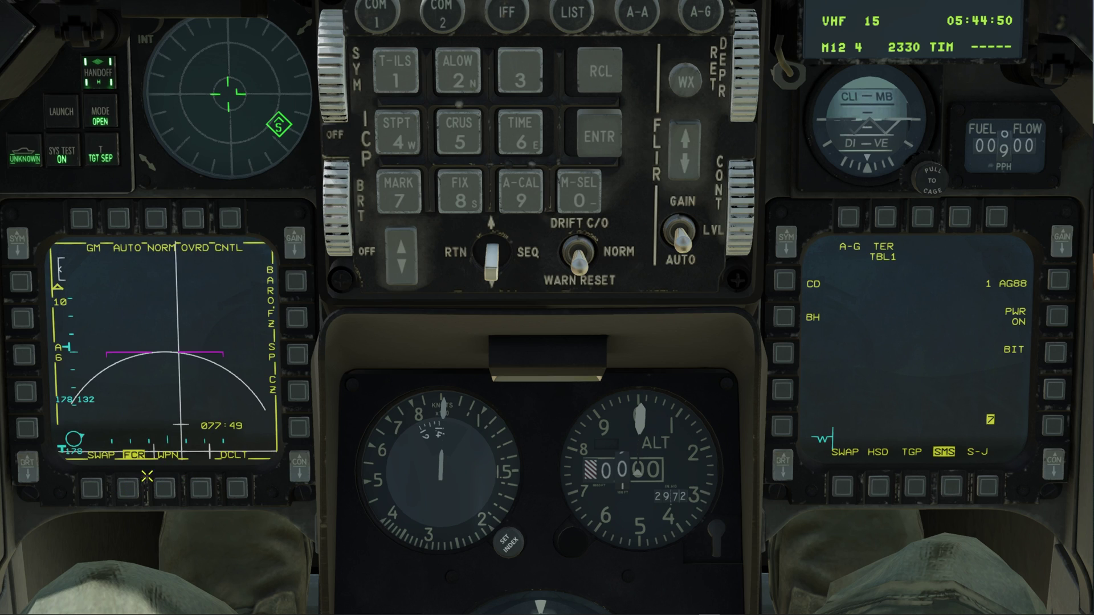
click(164, 488)
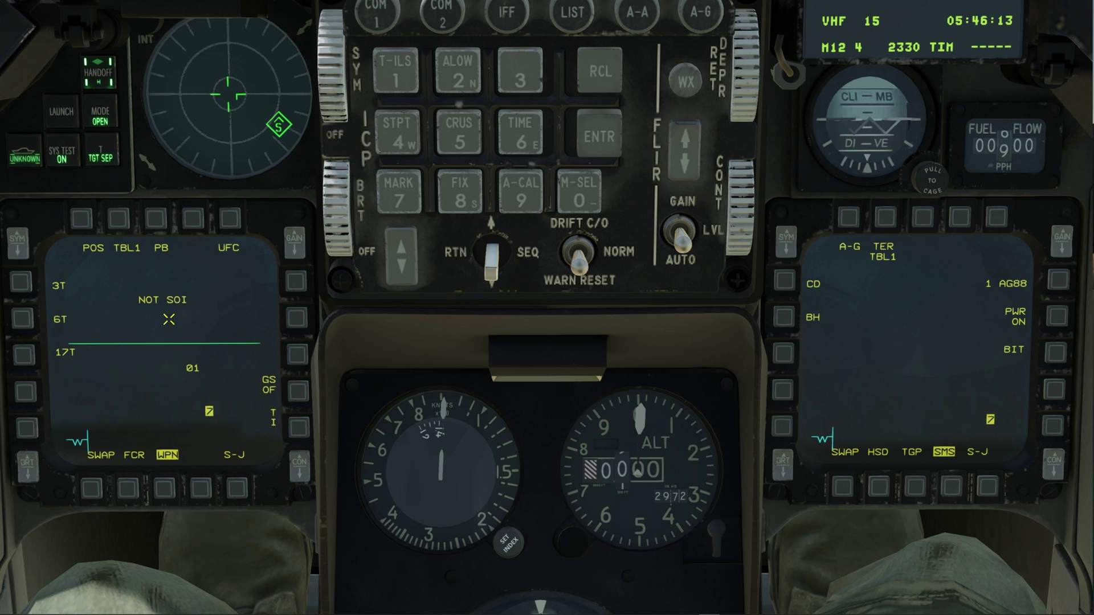
- Select the AG65D, make the left MFD SOI, set the TGP to A-G, then return to FCR/HSD
click(1048, 278)
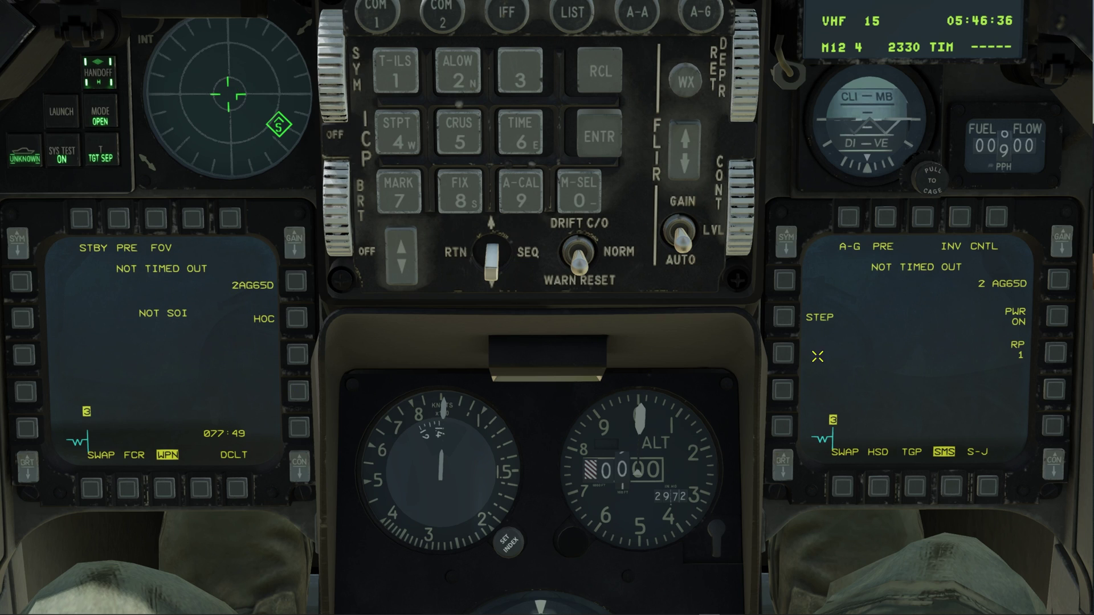
key(ctrl+Down)
key(ctrl+Left)
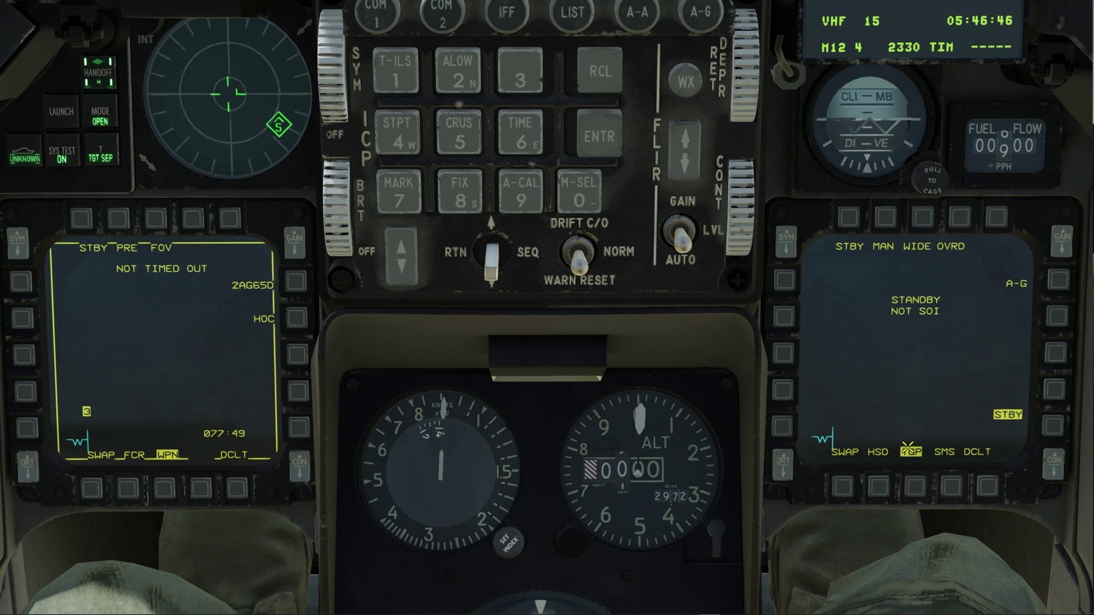
click(1062, 278)
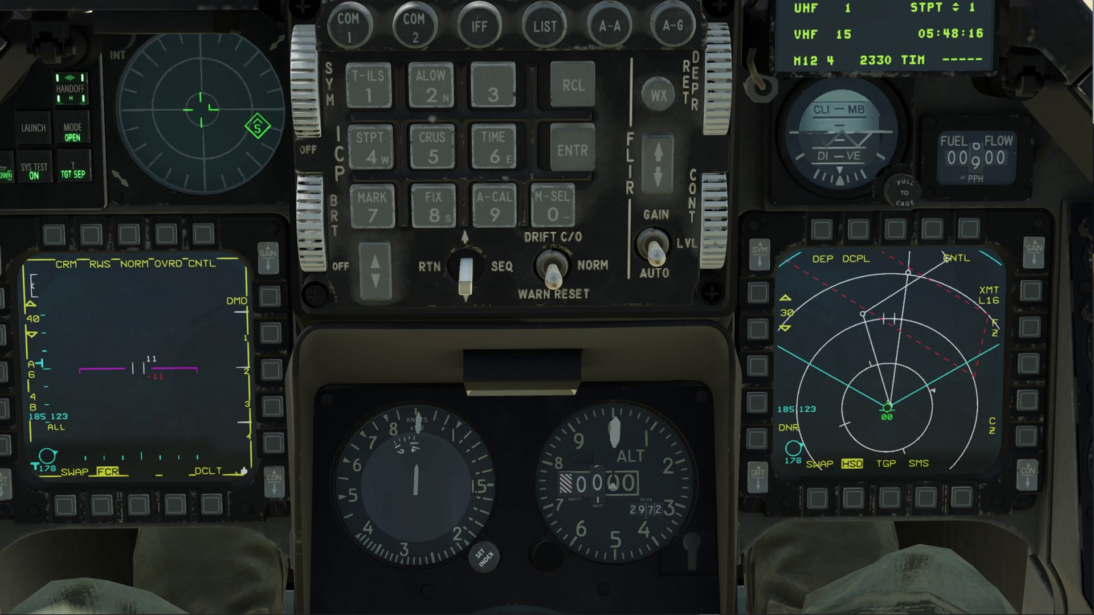
key(alt+Down)
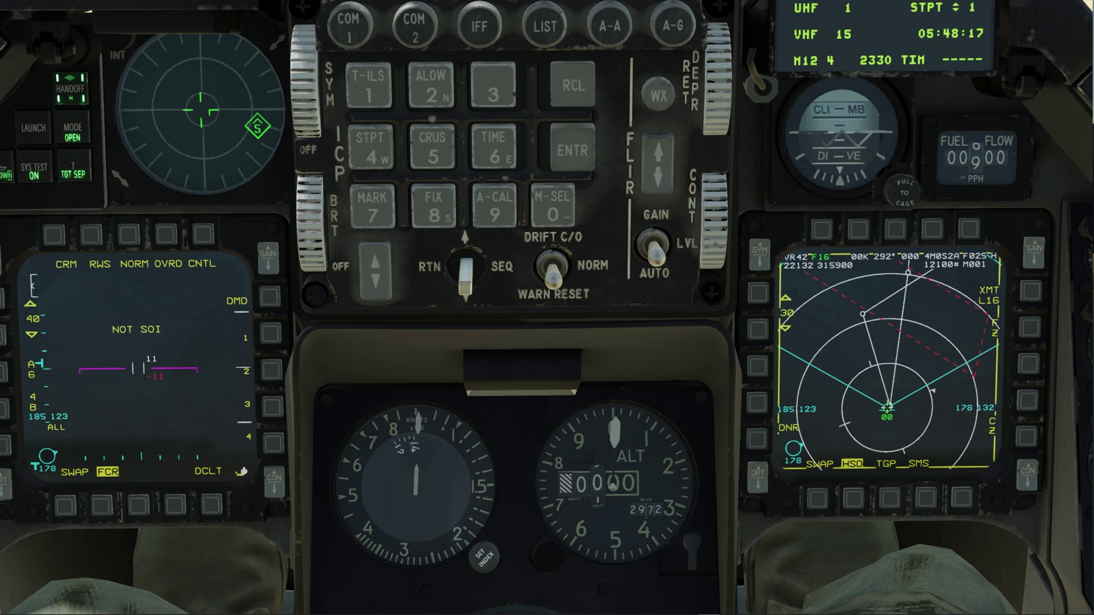